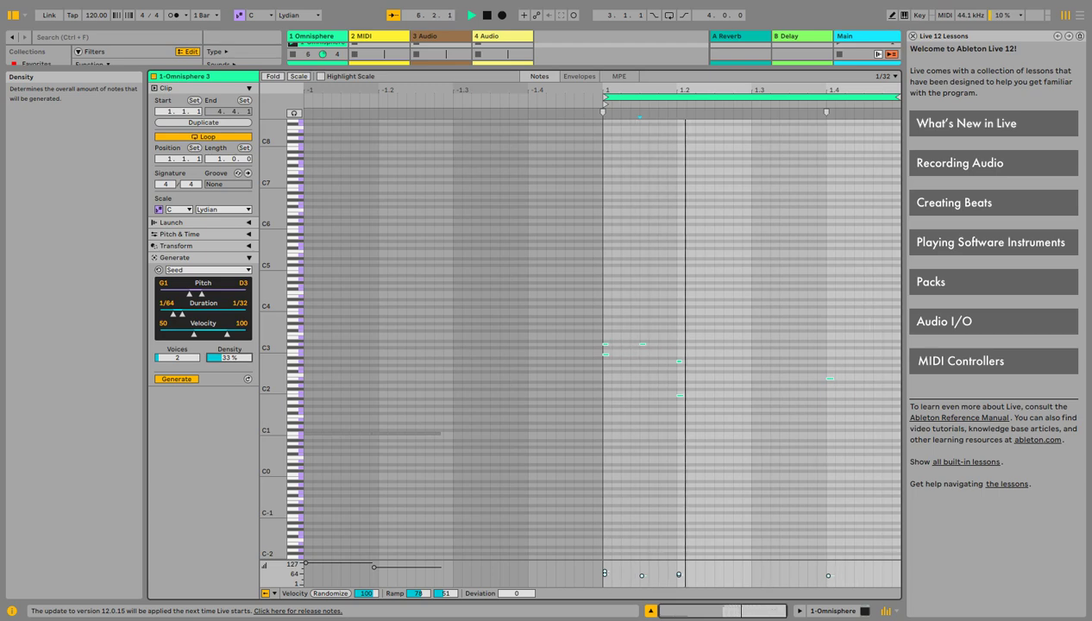
- Adjust the Seed generator's note density, settling on 19 %
left_click_drag(228, 358, 228, 346)
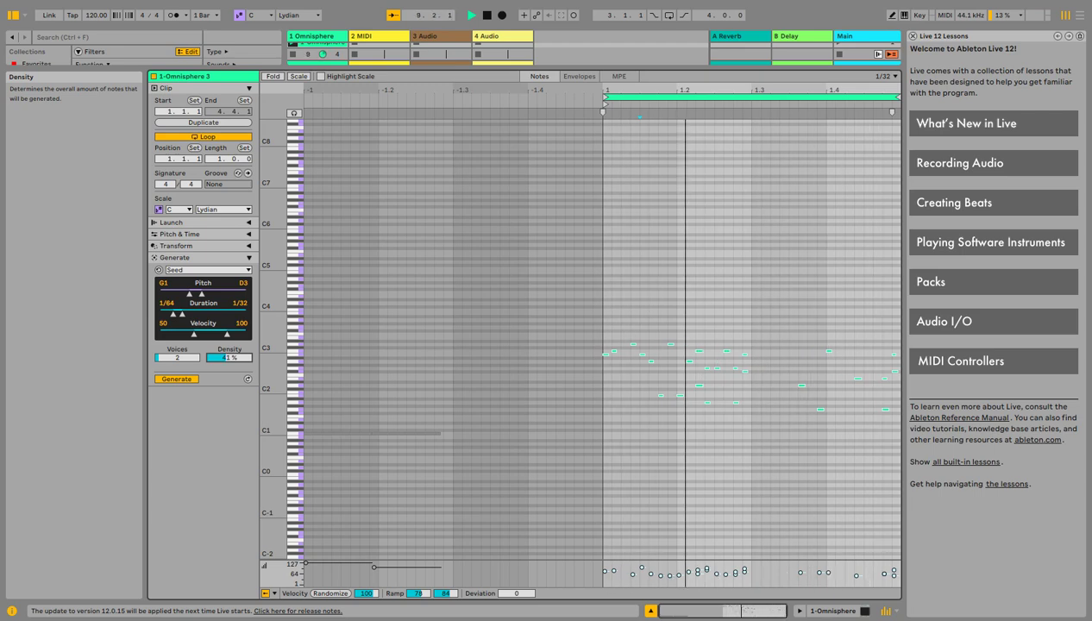
left_click_drag(229, 357, 228, 363)
left_click_drag(228, 357, 229, 359)
left_click_drag(228, 358, 229, 367)
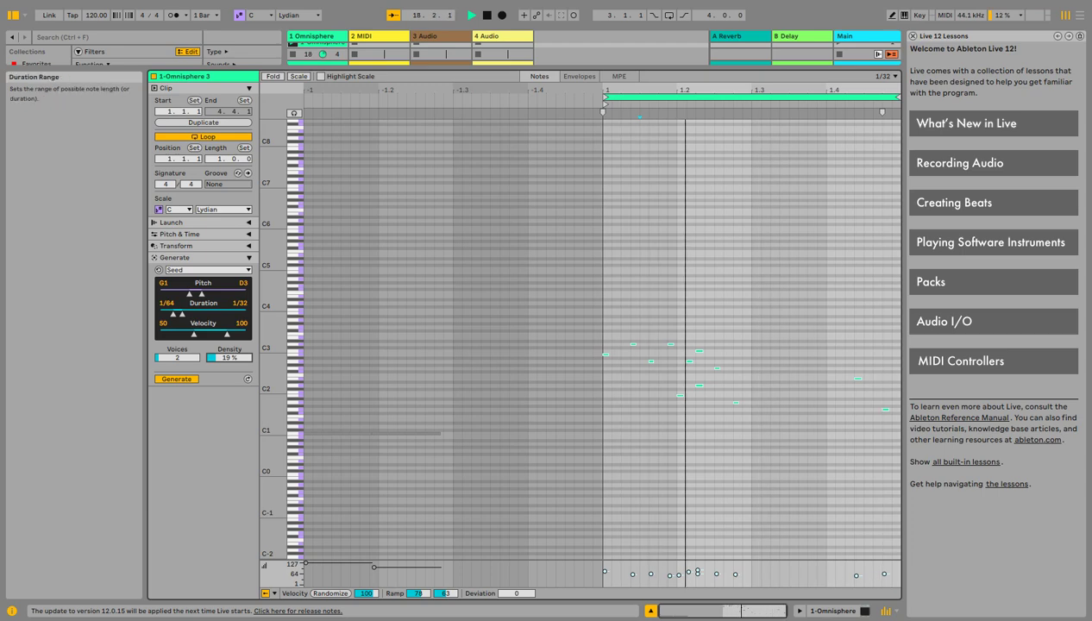
- Set the Seed generator's duration range to 1/16–1/4 and its minimum velocity to 17
left_click_drag(182, 313, 210, 313)
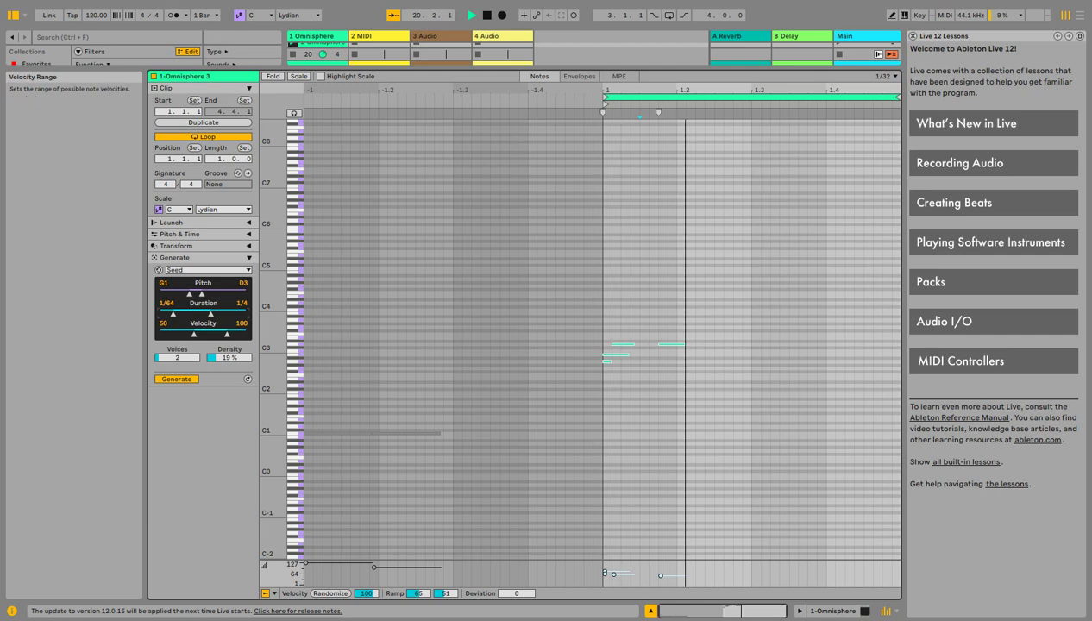
left_click_drag(192, 333, 171, 334)
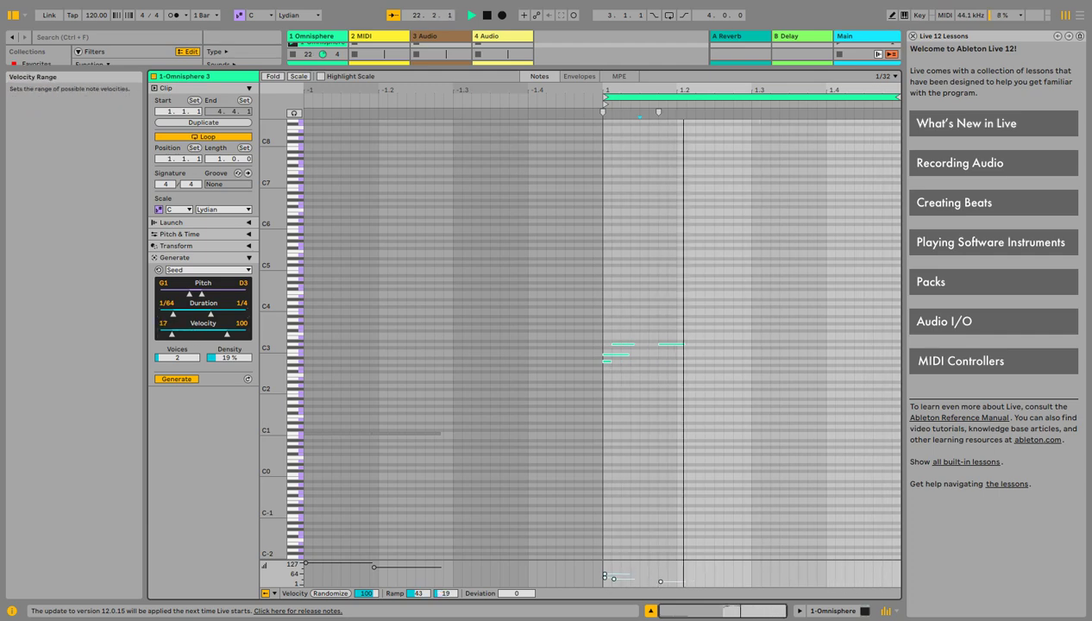
left_click_drag(172, 314, 178, 314)
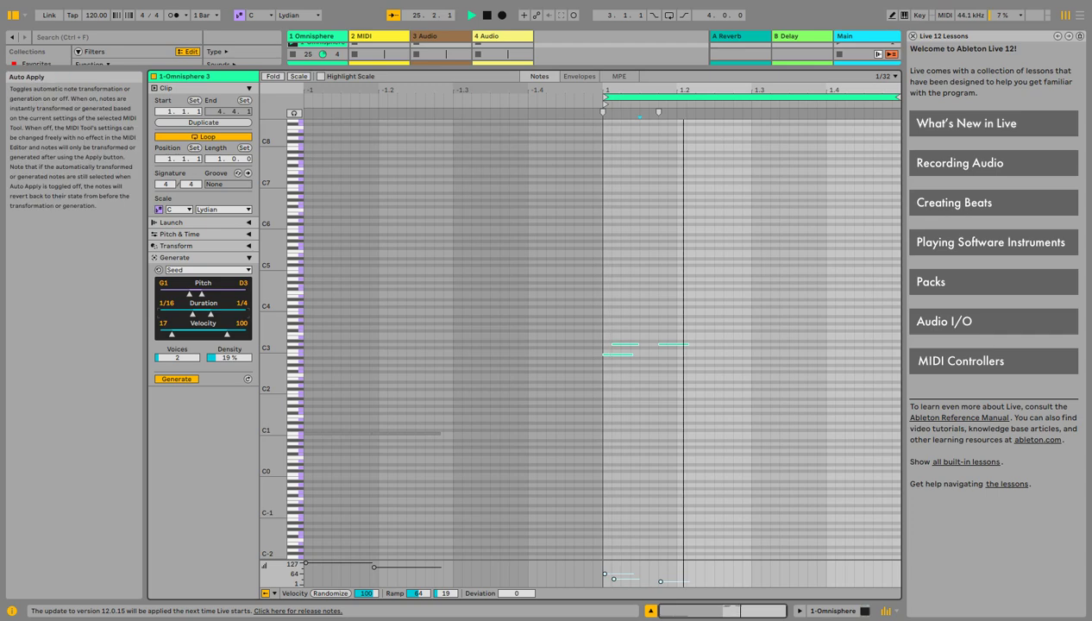
- Regenerate the Seed notes with 4 voices and 31 % density, slightly lowering the minimum duration within 1/16
left_click(177, 380)
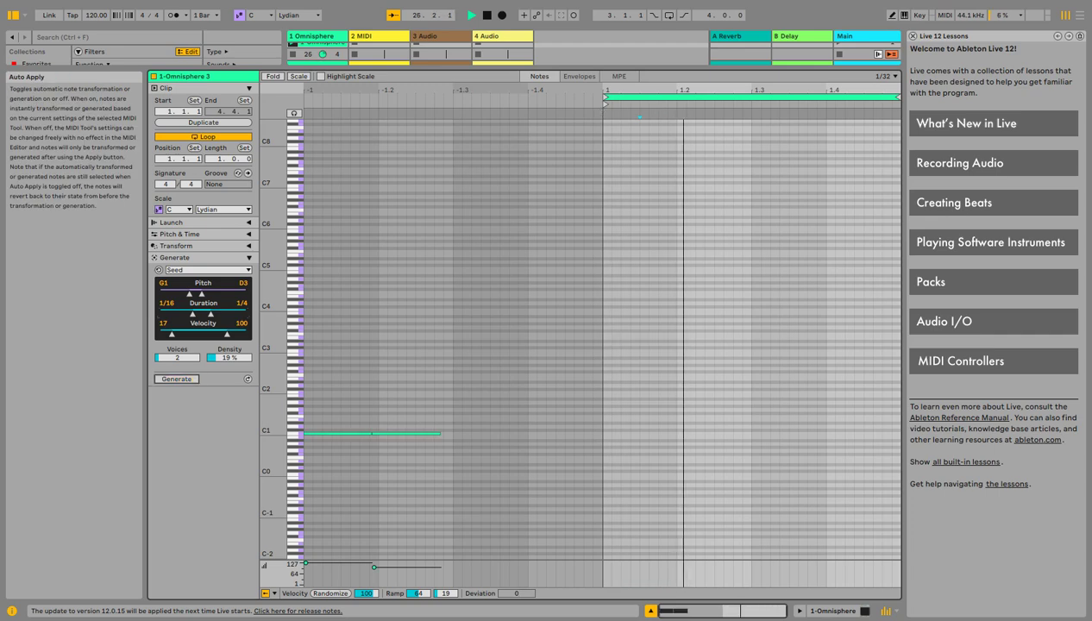
left_click(176, 380)
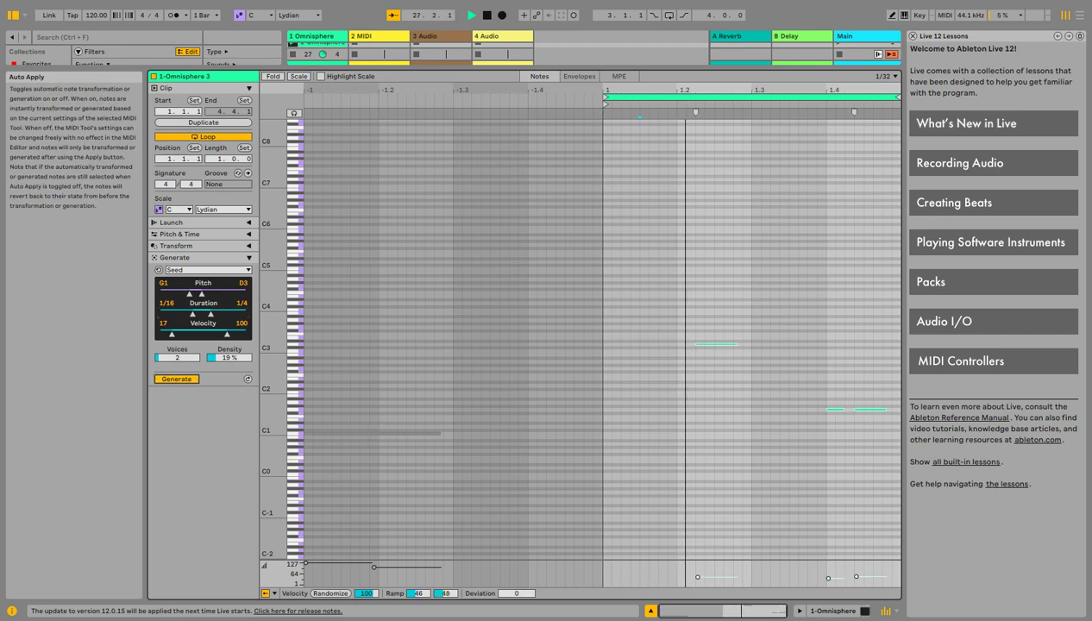
scroll(176, 357, "up", 3)
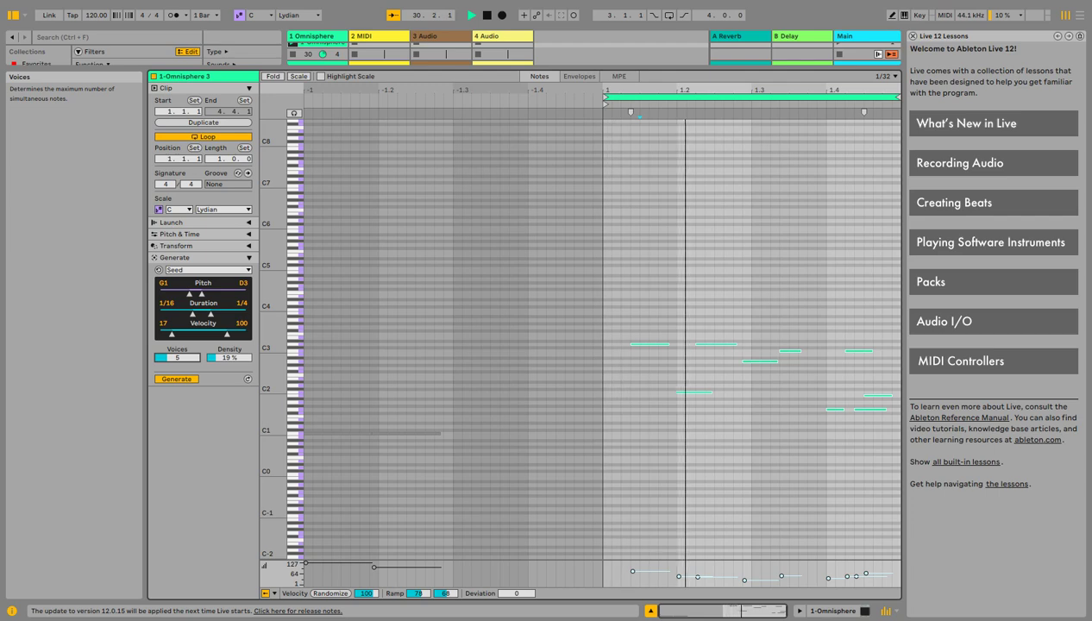
scroll(177, 357, "down", 1)
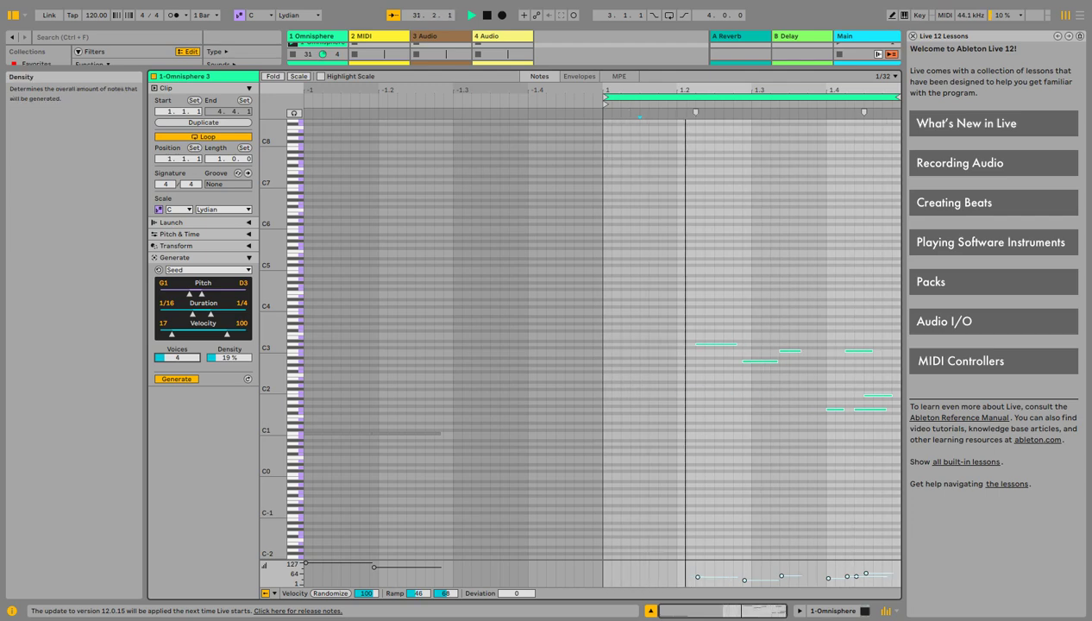
scroll(229, 357, "up", 6)
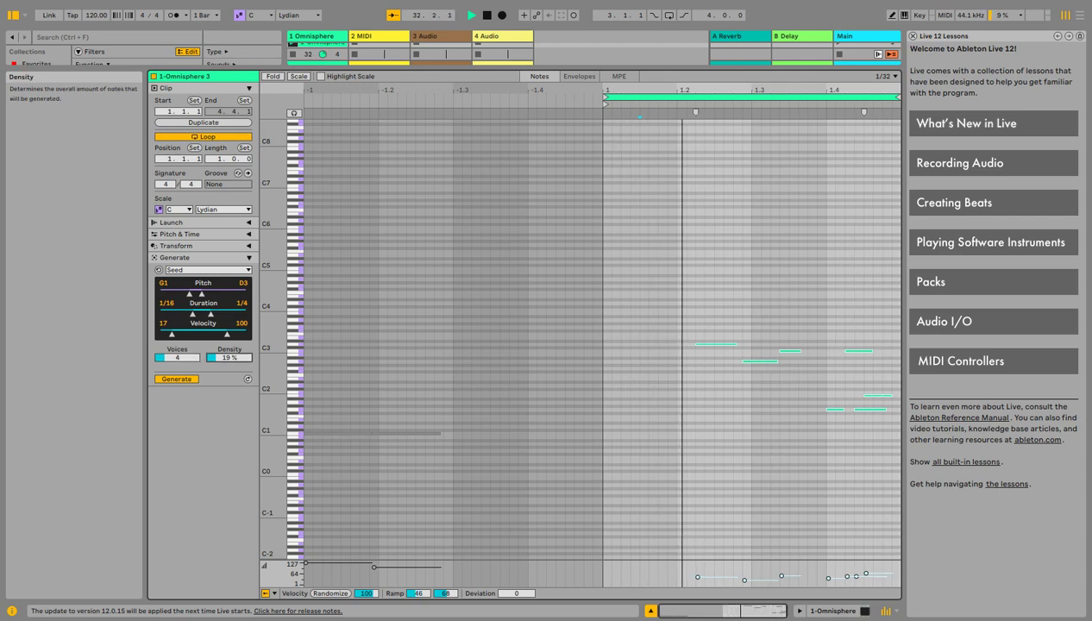
scroll(228, 357, "up", 2)
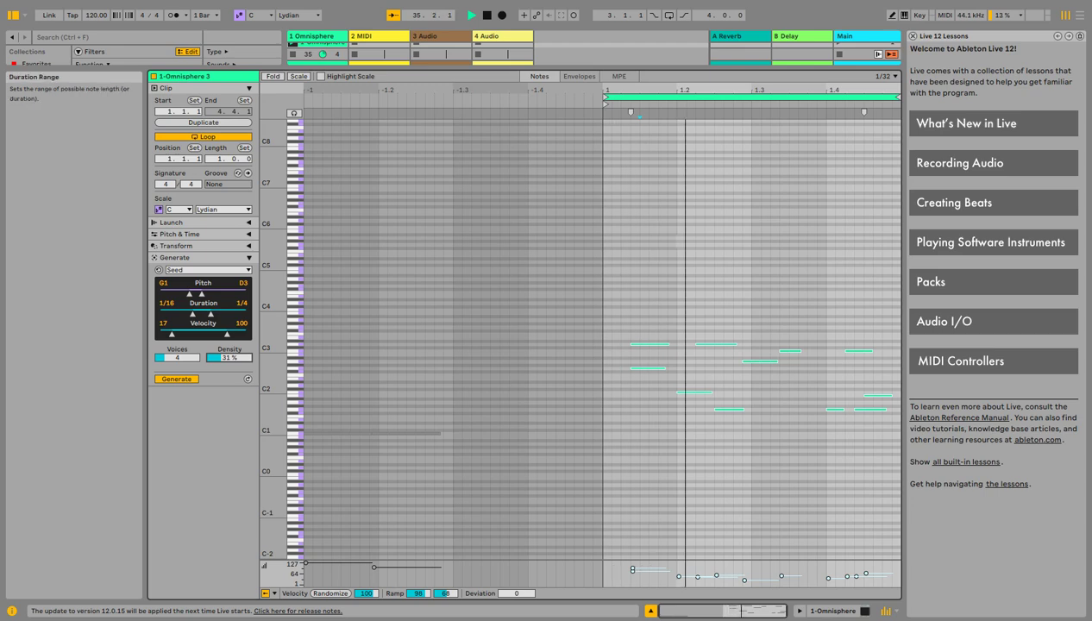
left_click_drag(193, 314, 185, 314)
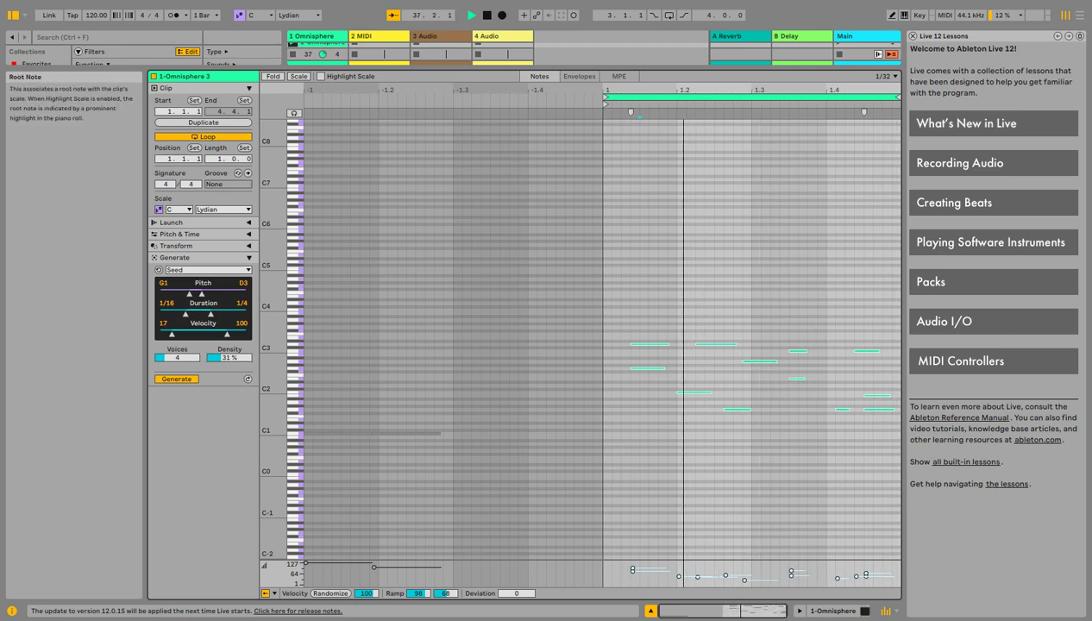
- Switch the note generator to Shape and draw a custom, unevenly rising pitch curve from C3 to C5
left_click(207, 270)
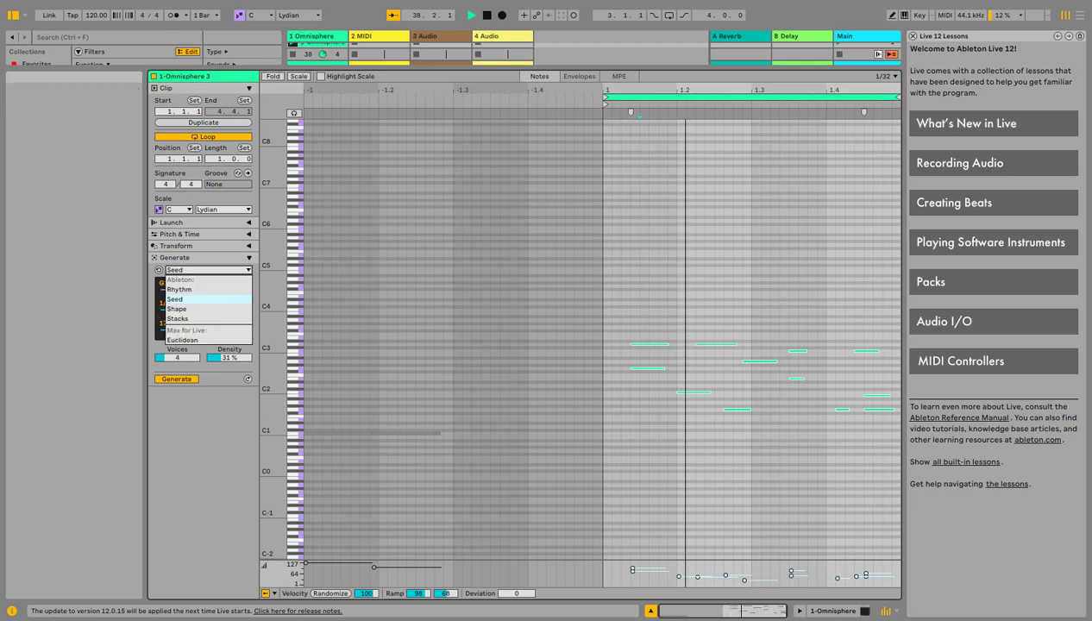
left_click(177, 309)
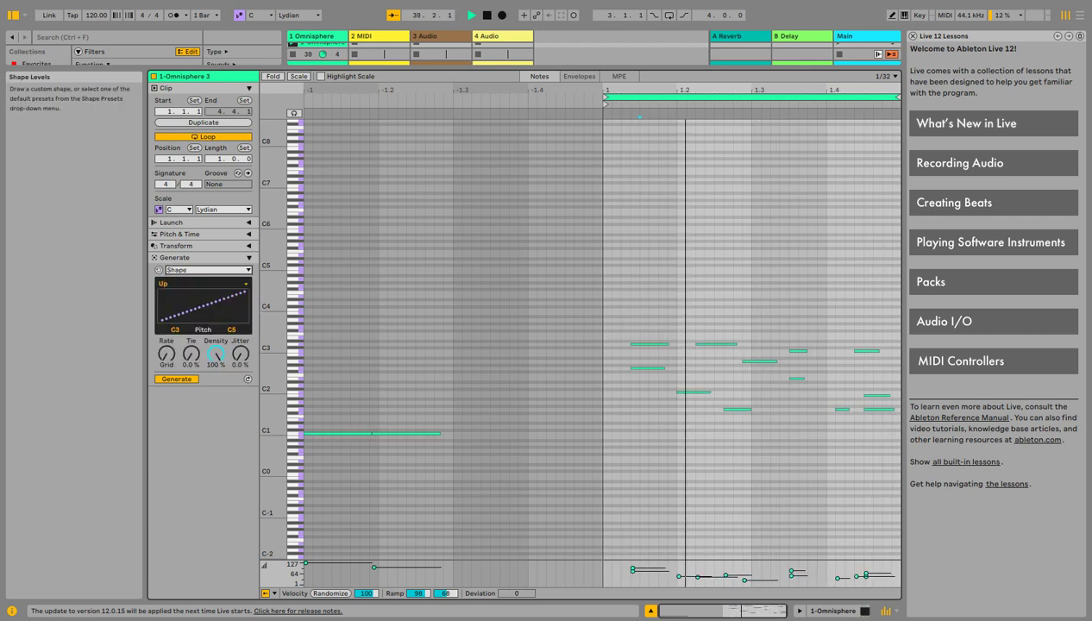
left_click_drag(174, 312, 200, 301)
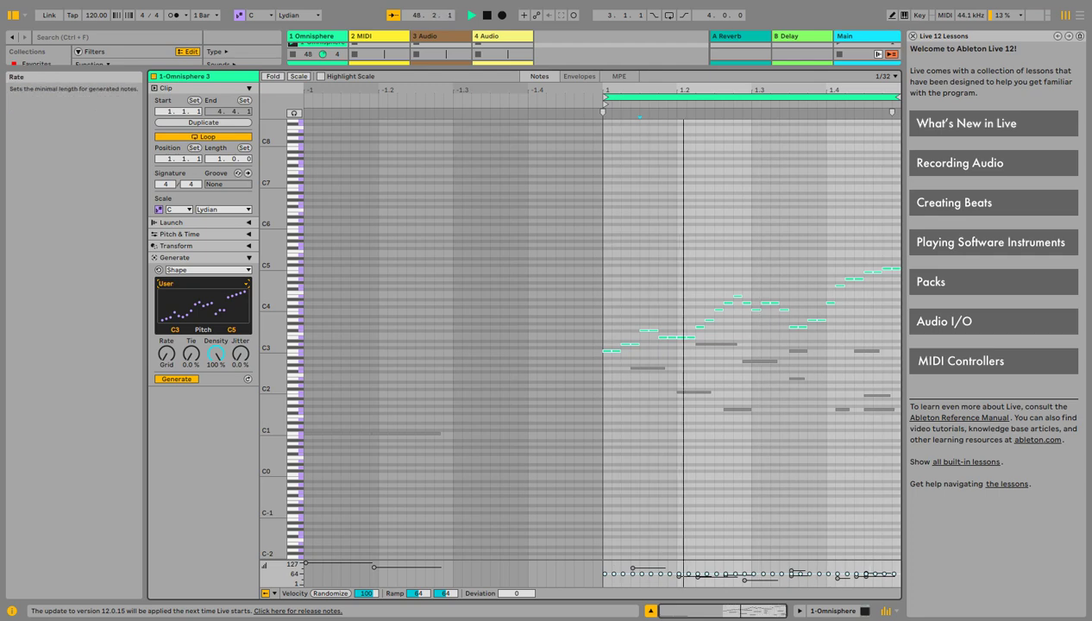
- Set the Shape generator's tie to 43 %, density to 59 % and jitter to 37 %
left_click_drag(190, 354, 191, 333)
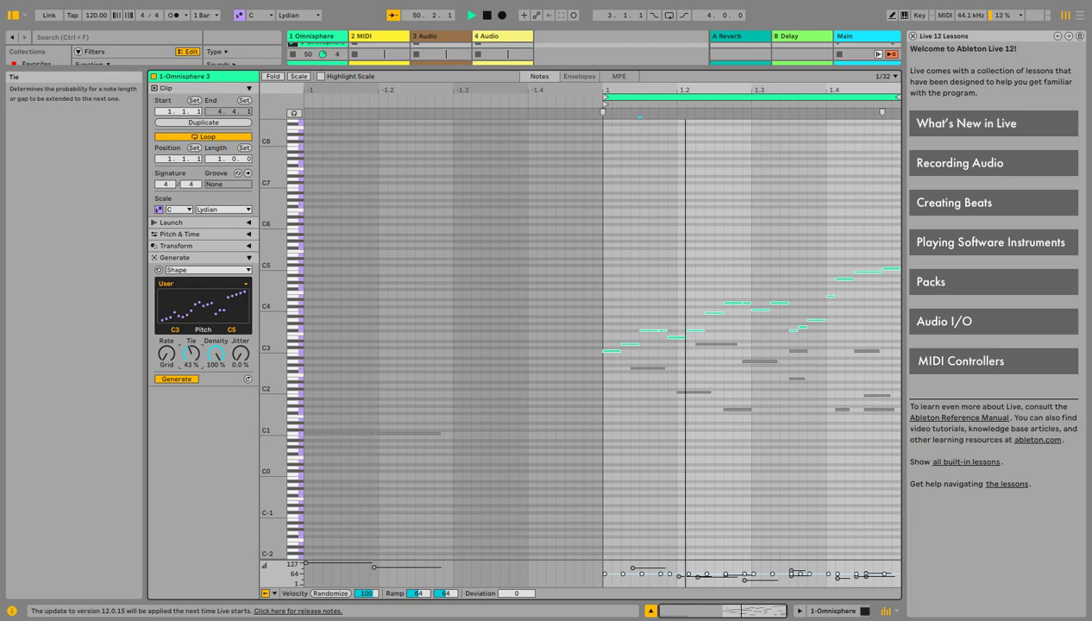
left_click_drag(216, 354, 216, 390)
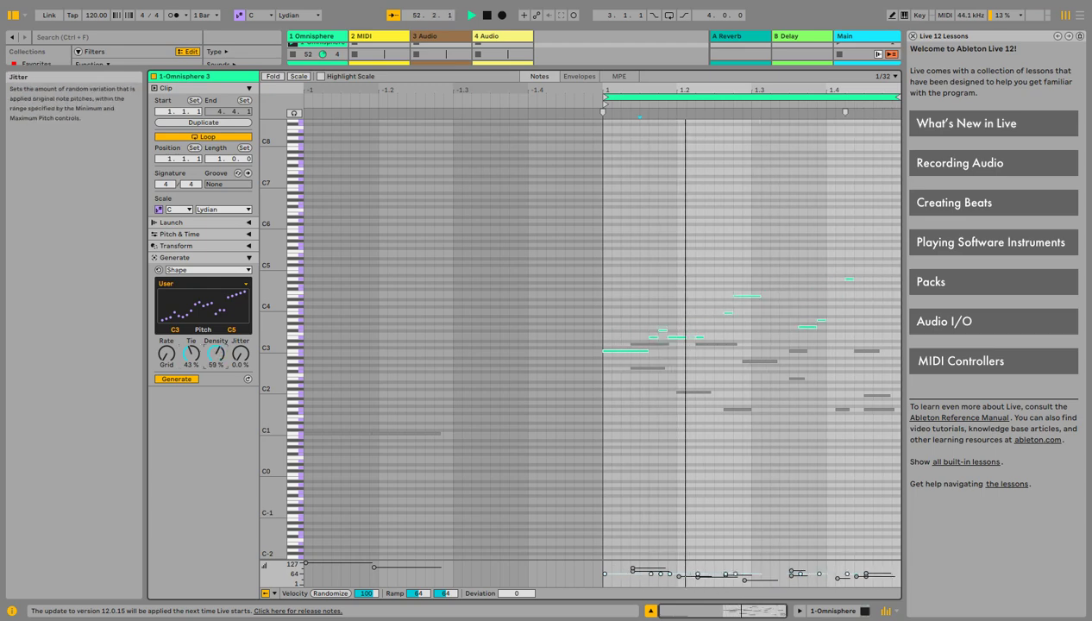
left_click_drag(241, 353, 240, 328)
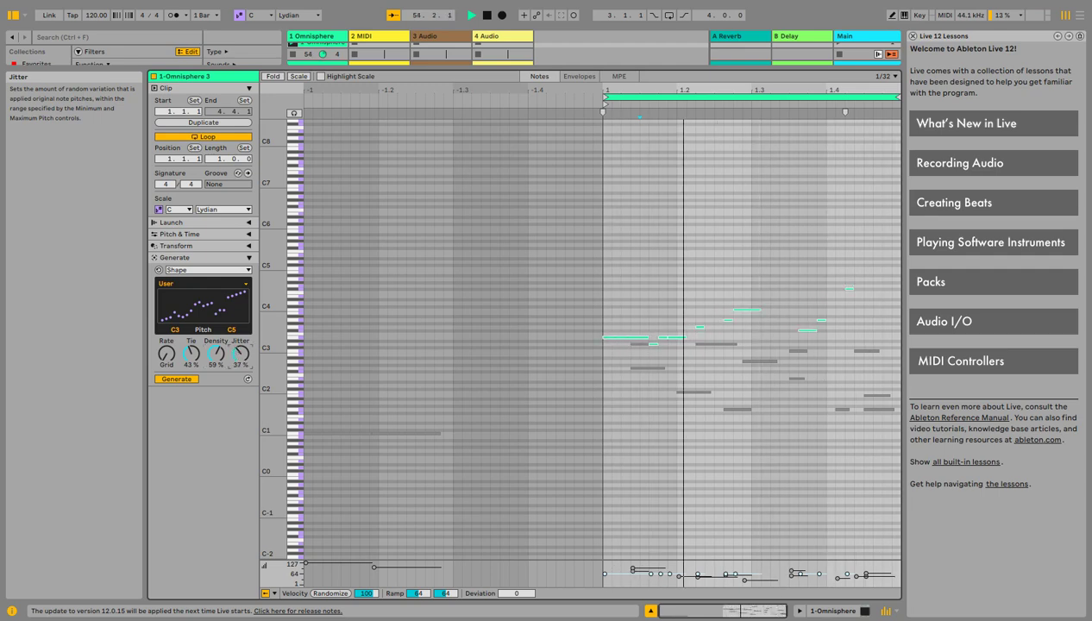
- Try Shape rates of 1/6 and 1/12, settling on Fit, with tie at 29 % and density at 22 %
left_click_drag(165, 353, 165, 338)
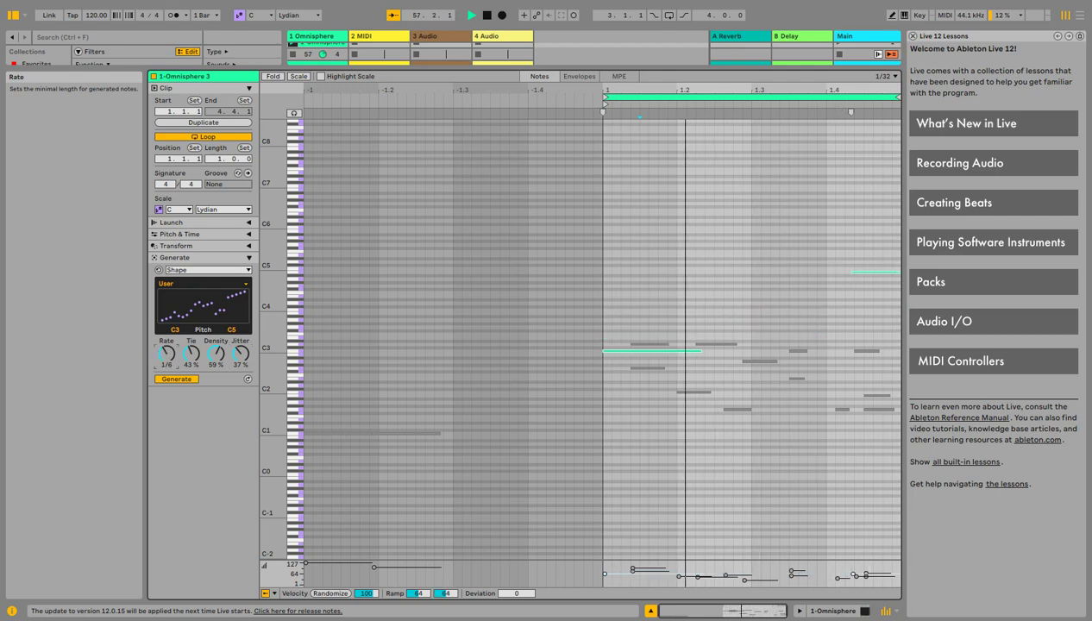
mouse_move(166, 352)
left_mouse_down()
mouse_move(166, 341)
mouse_move(166, 359)
left_mouse_up()
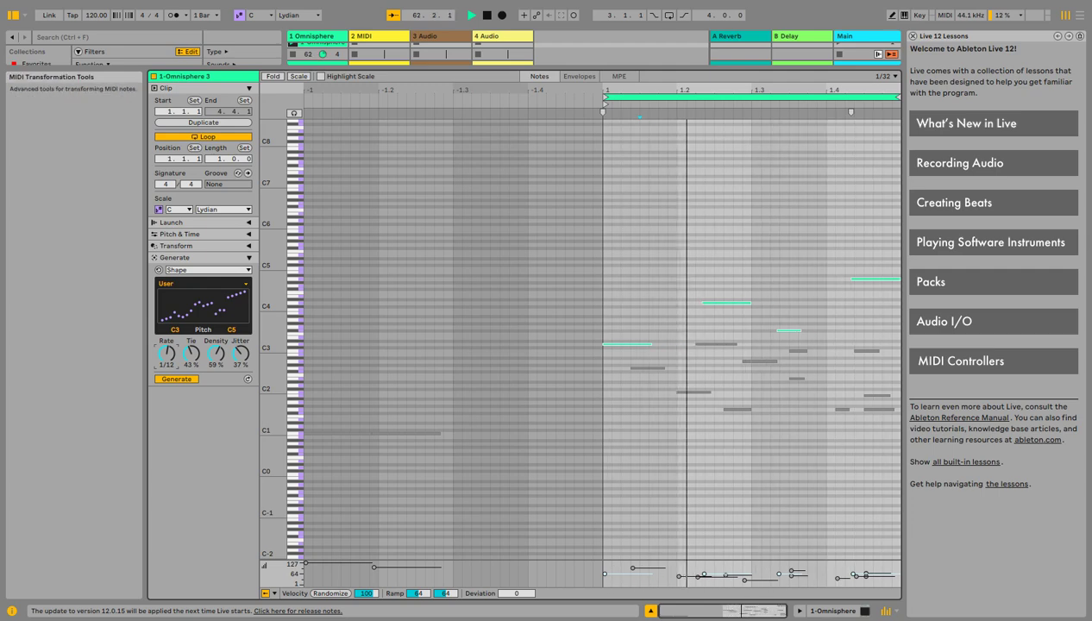
left_click_drag(166, 353, 166, 397)
left_click_drag(191, 353, 215, 385)
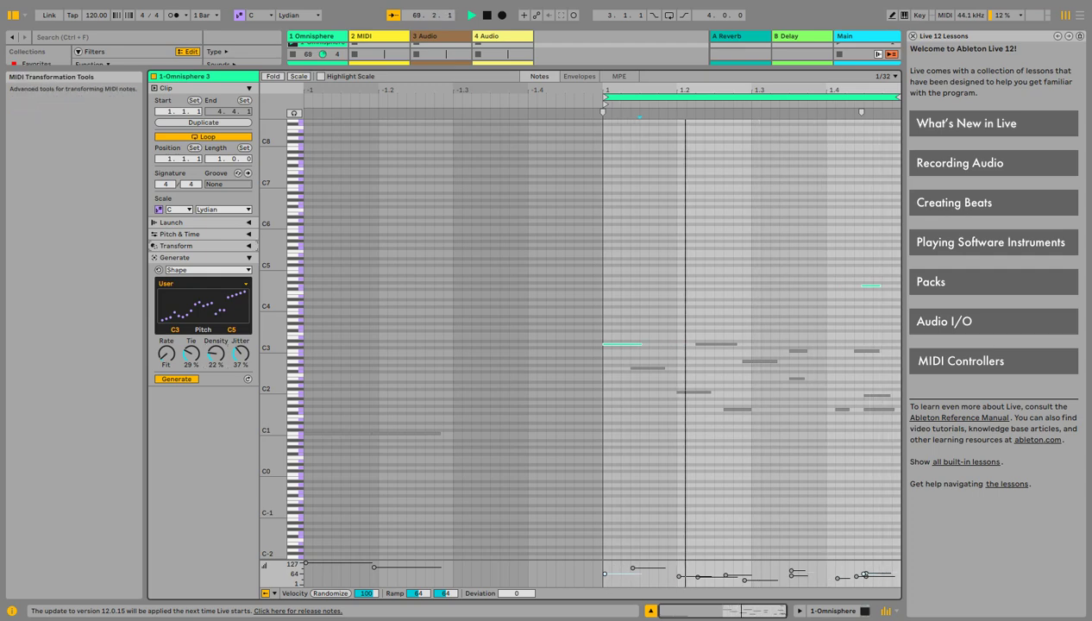
- Apply the Ornament flam at -20 % position and 50 % velocity, and choose Low as the grace-note pitch
left_click(250, 246)
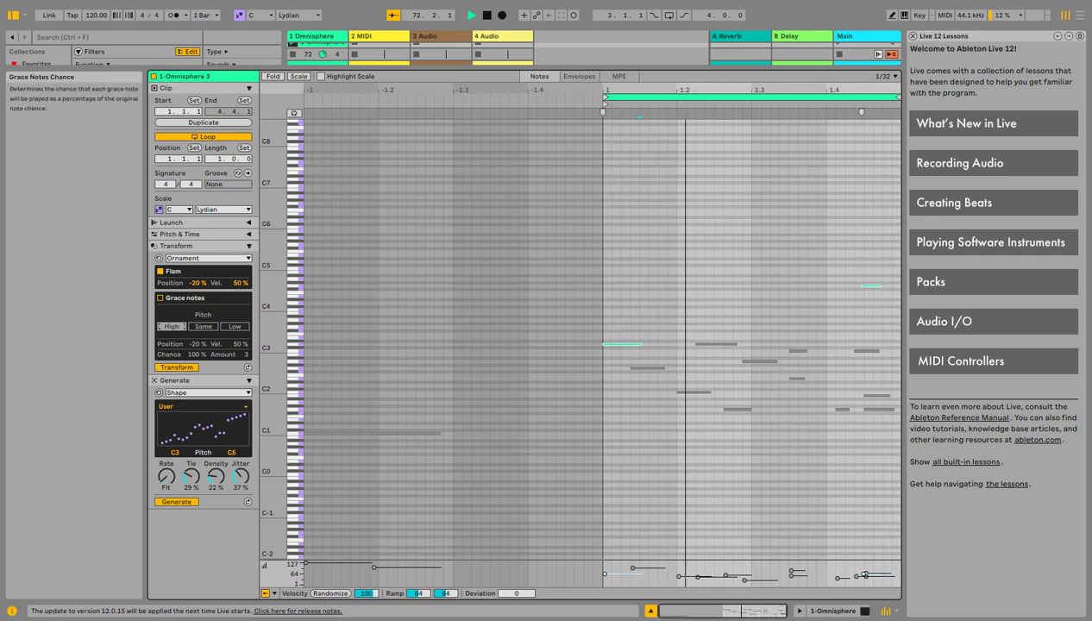
left_click(177, 367)
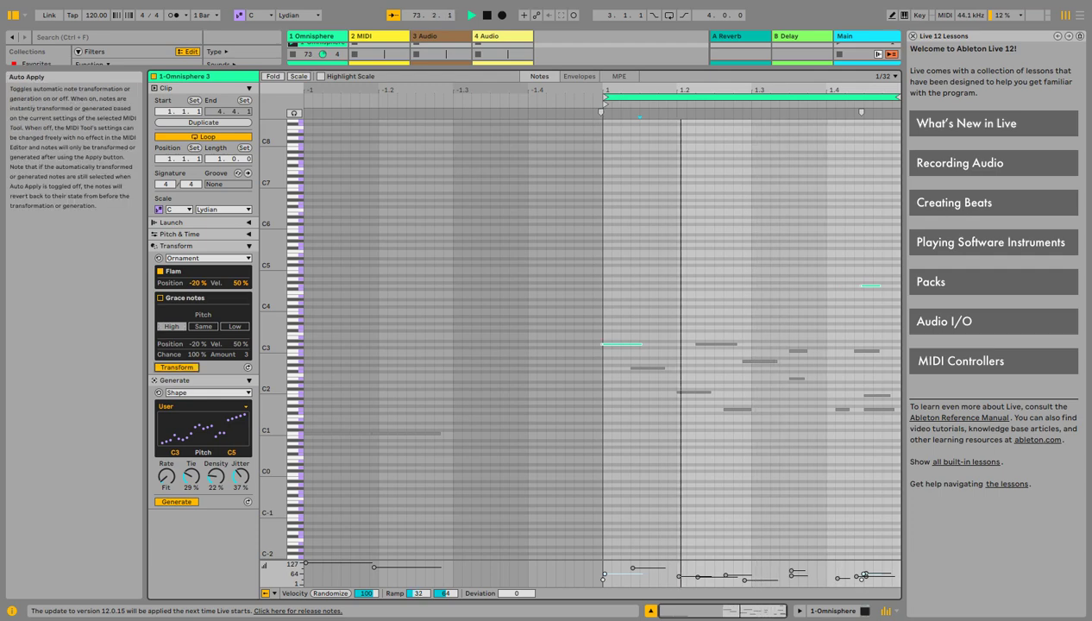
left_click(235, 327)
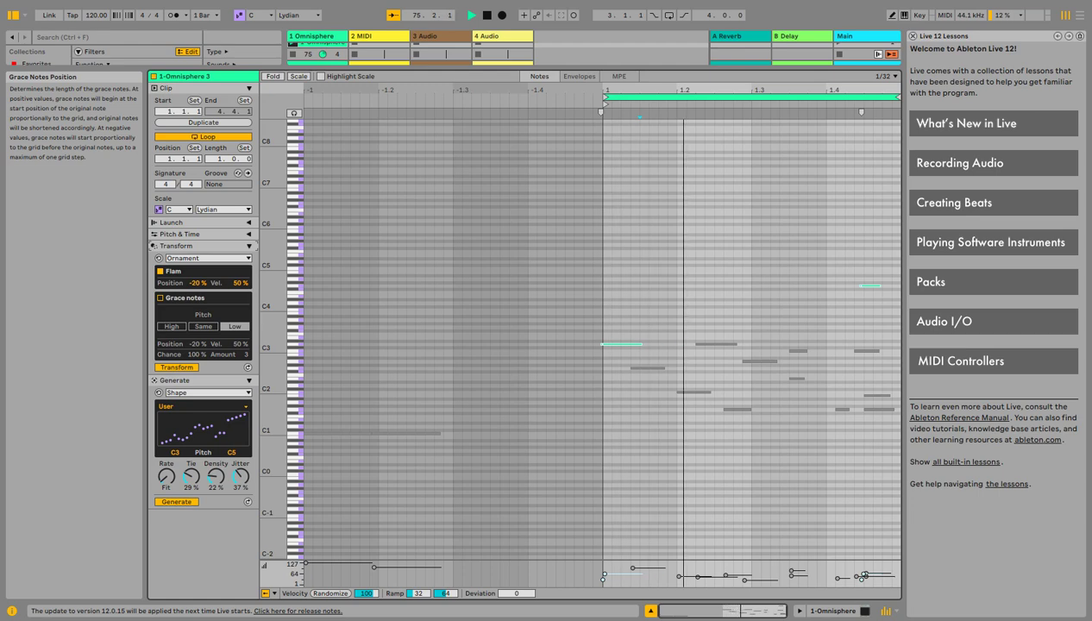
- Try grace notes with different pitch options in place of the flam, and return to the flam
left_click(161, 298)
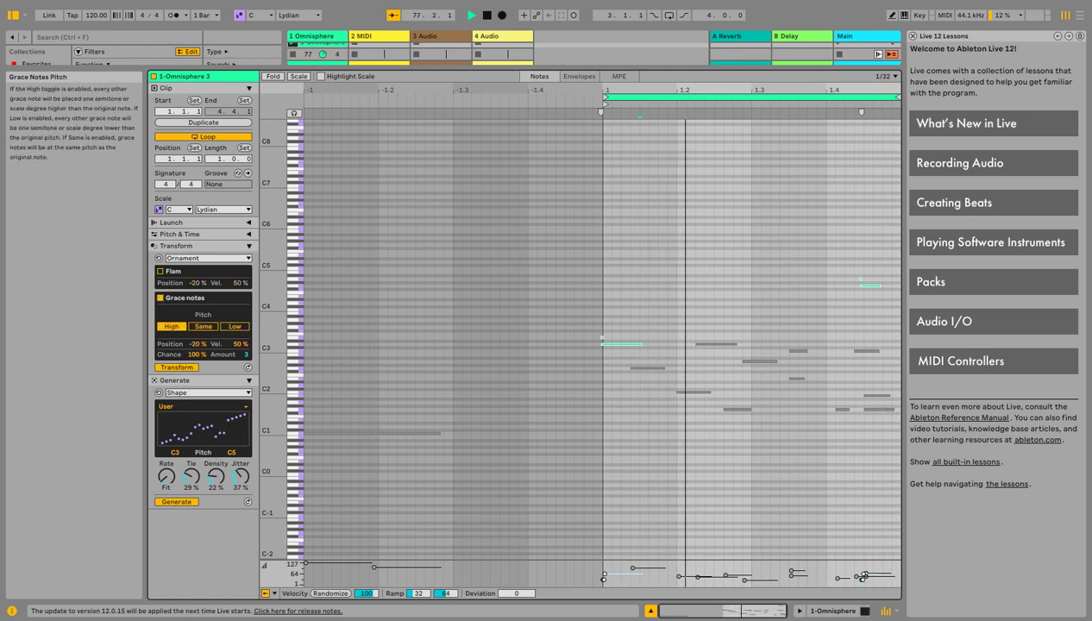
left_click(203, 326)
left_click(234, 326)
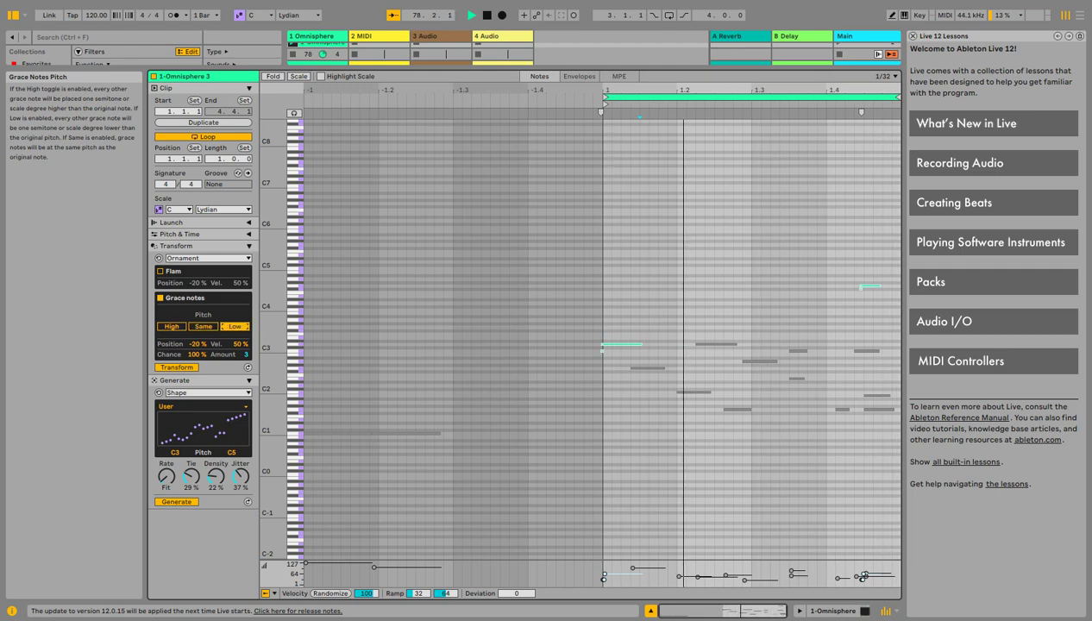
left_click(172, 326)
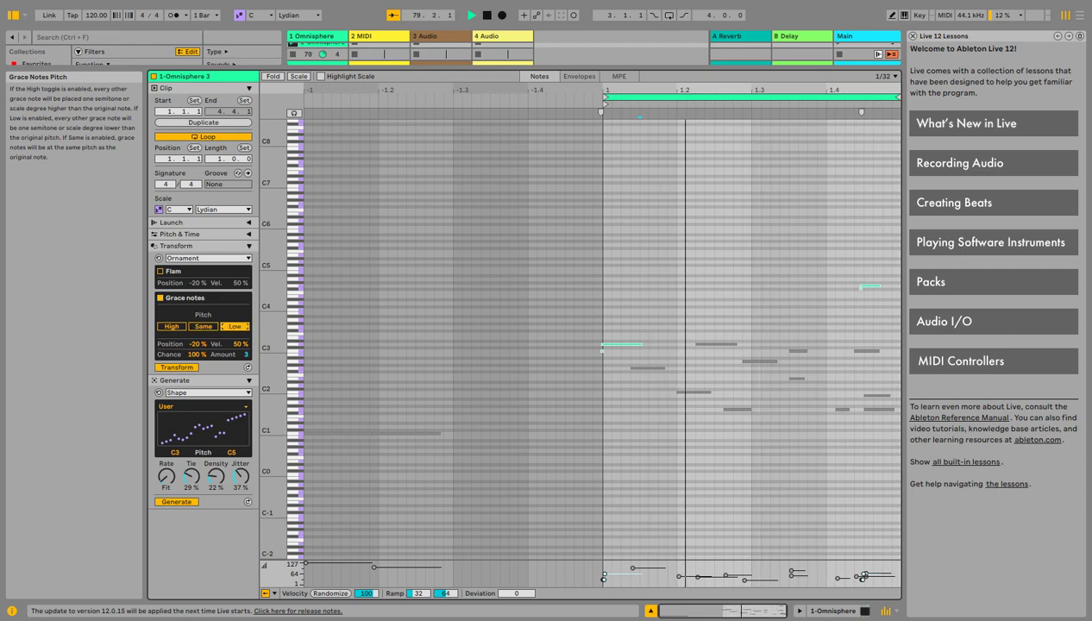
left_click(159, 297)
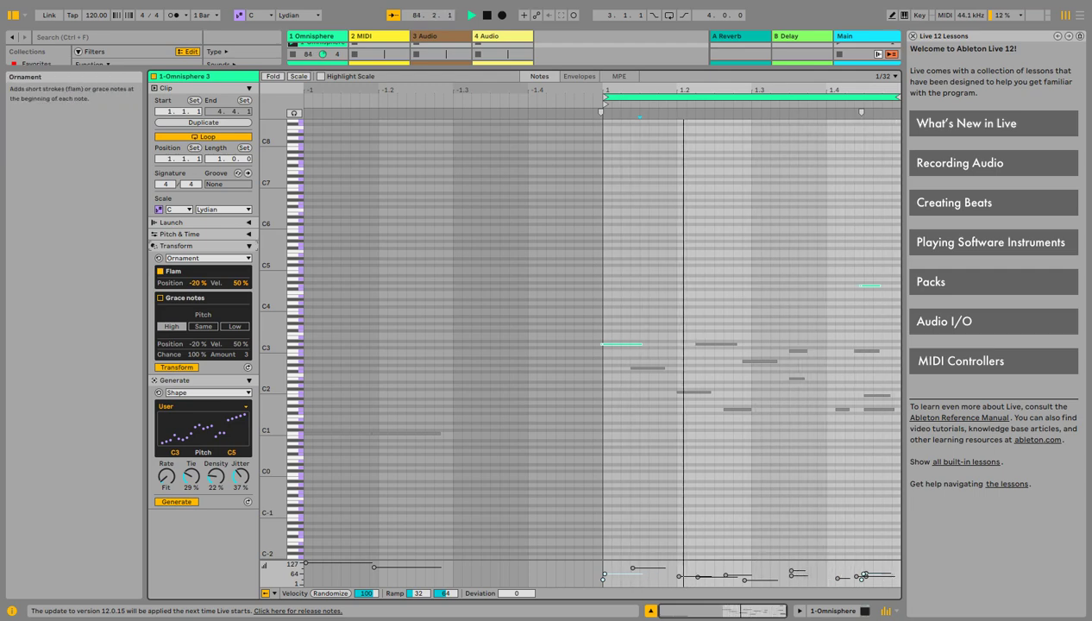
- Transform the notes with Arpeggiate, using rate 1 and gate 10 %
left_click(207, 257)
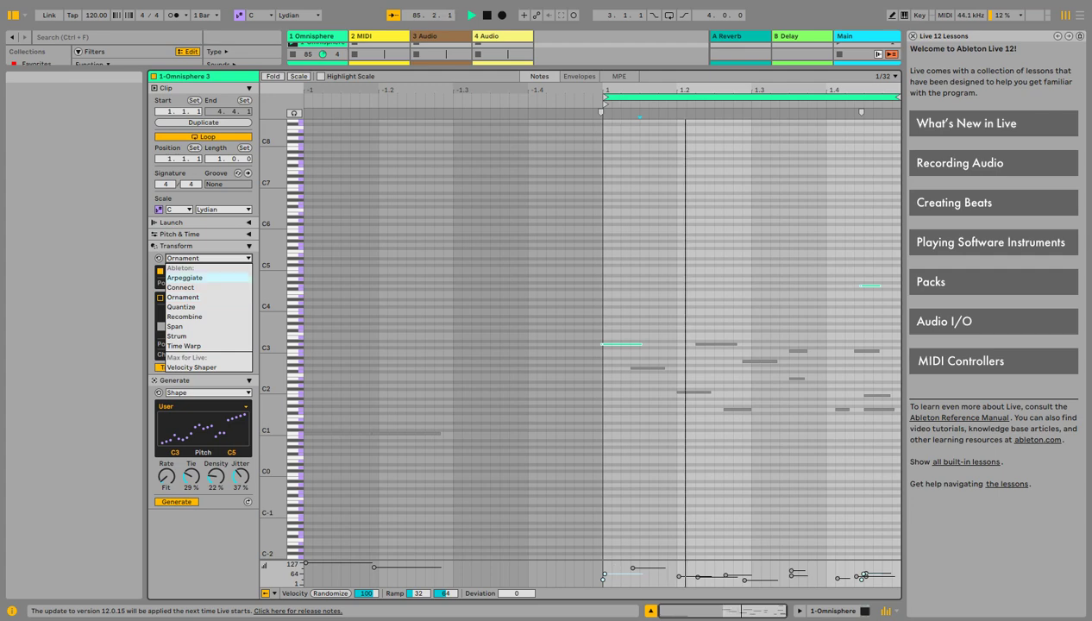
left_click(184, 277)
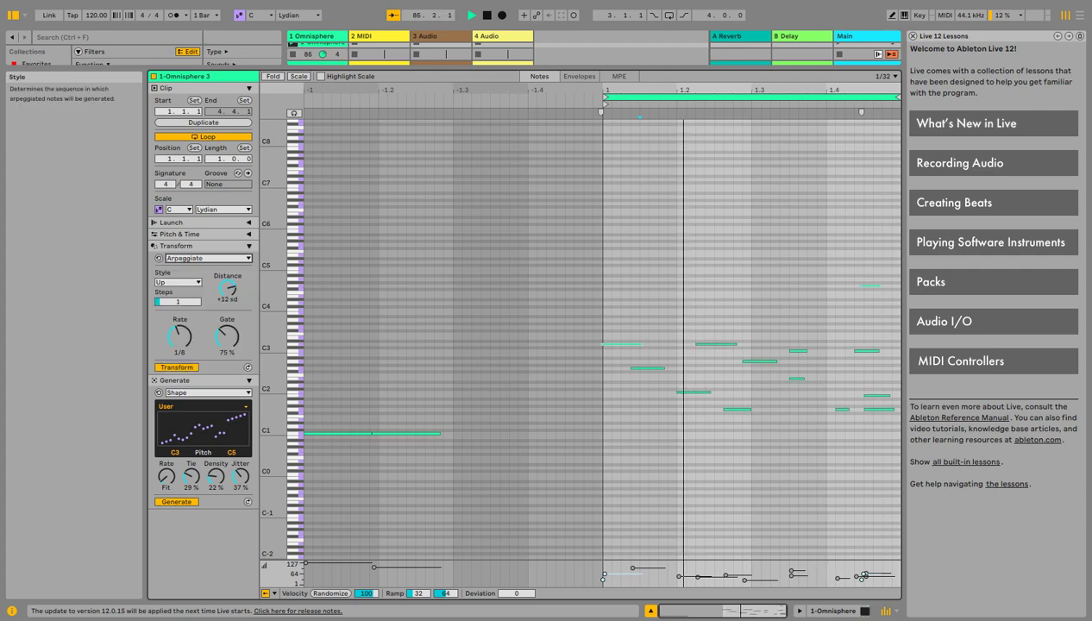
left_click_drag(179, 336, 179, 379)
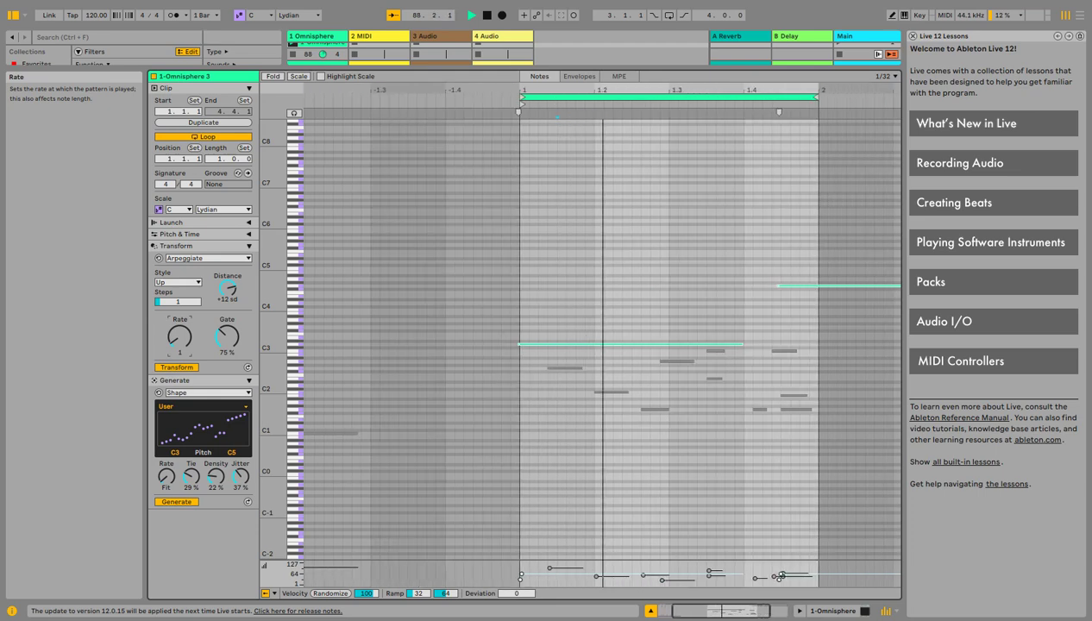
left_click_drag(227, 336, 226, 382)
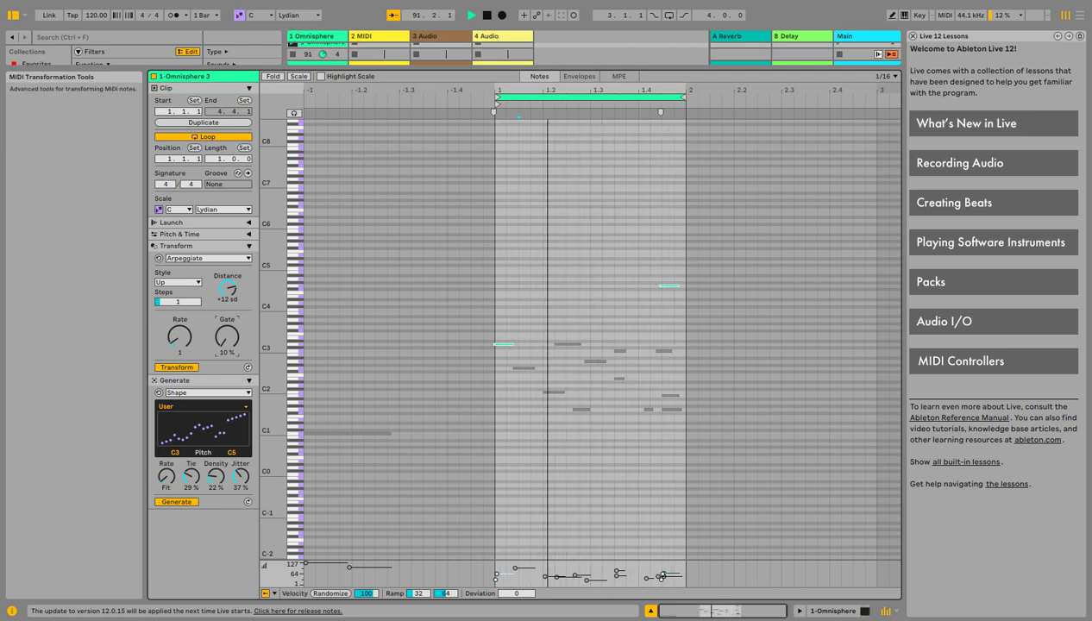
- Collapse the Transform tools and reduce the Shape generator's tie and density to 6.3 % each
left_click(249, 246)
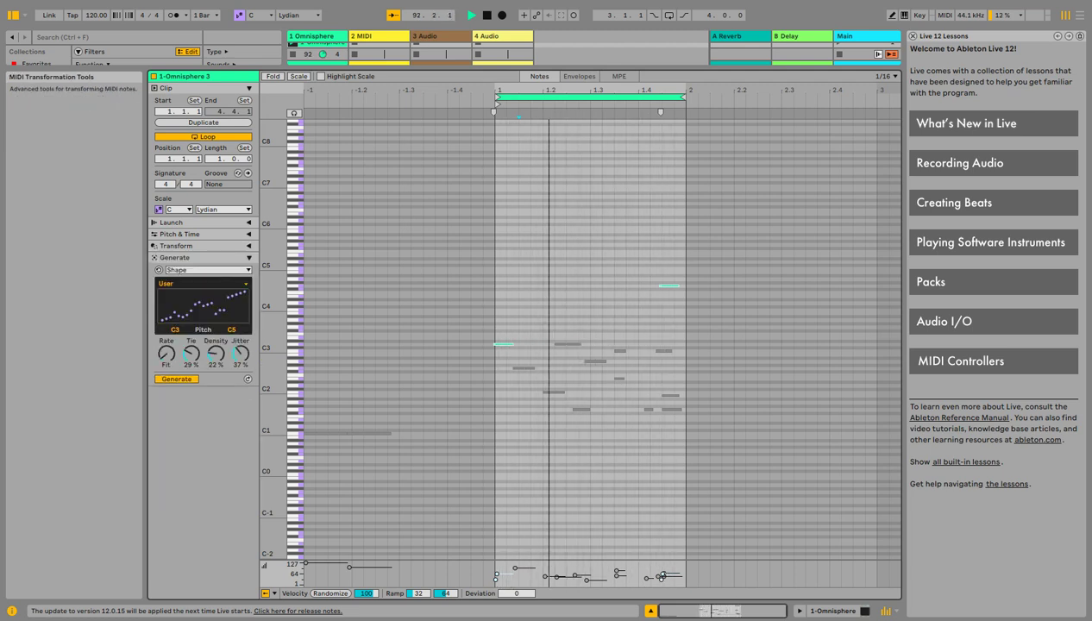
left_click_drag(215, 354, 215, 365)
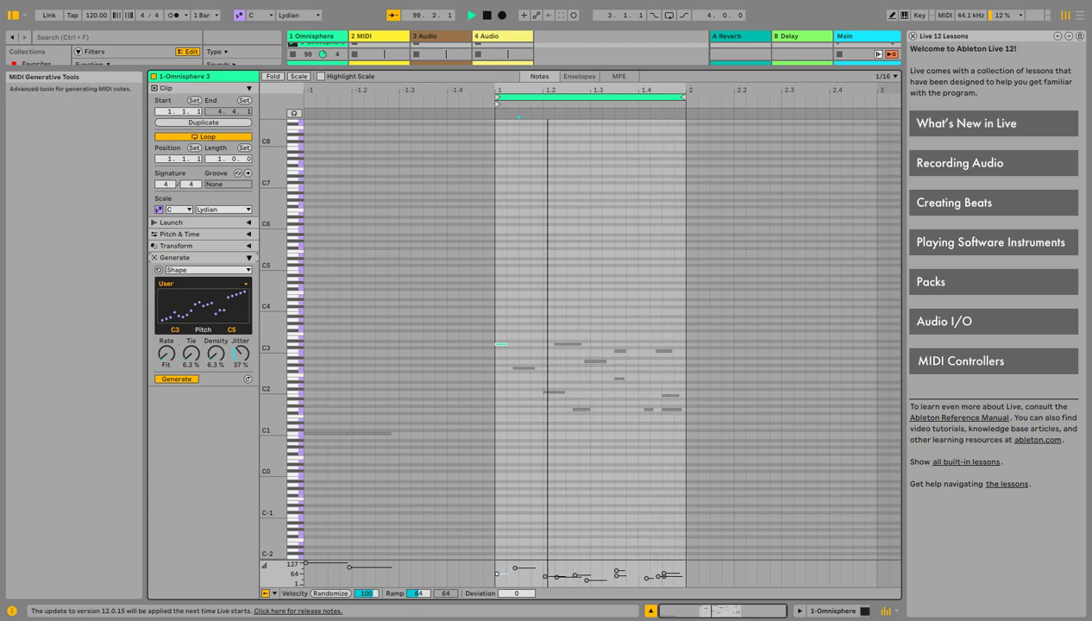
- Generate notes on C1 with the Rhythm generator, using 8 steps and pattern 4
left_click(249, 258)
left_click(250, 258)
left_click(207, 270)
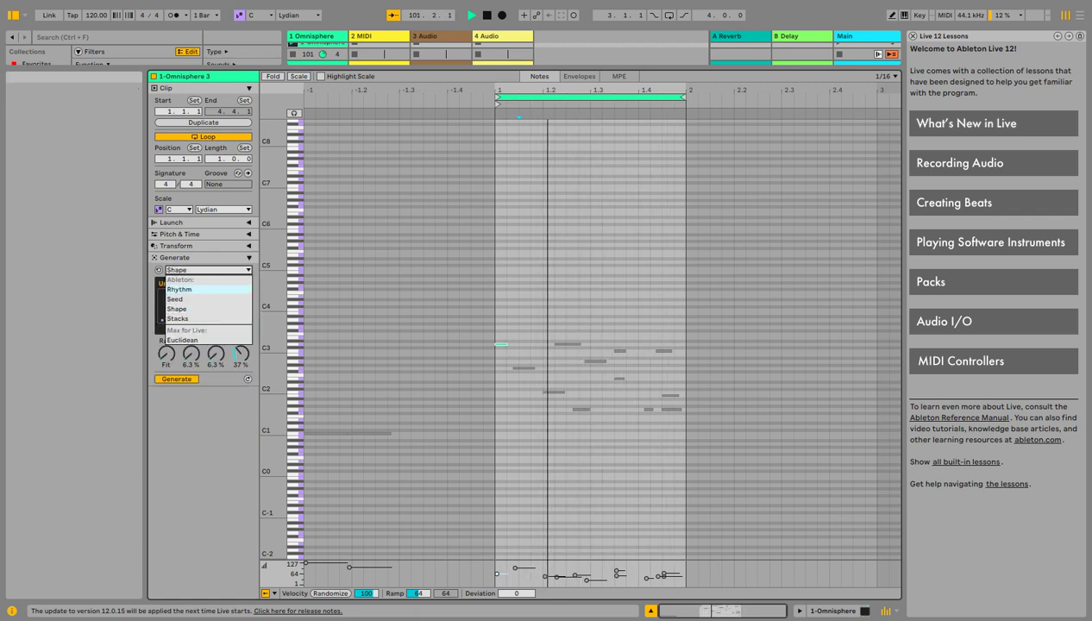
left_click(179, 290)
left_click_drag(203, 315, 204, 293)
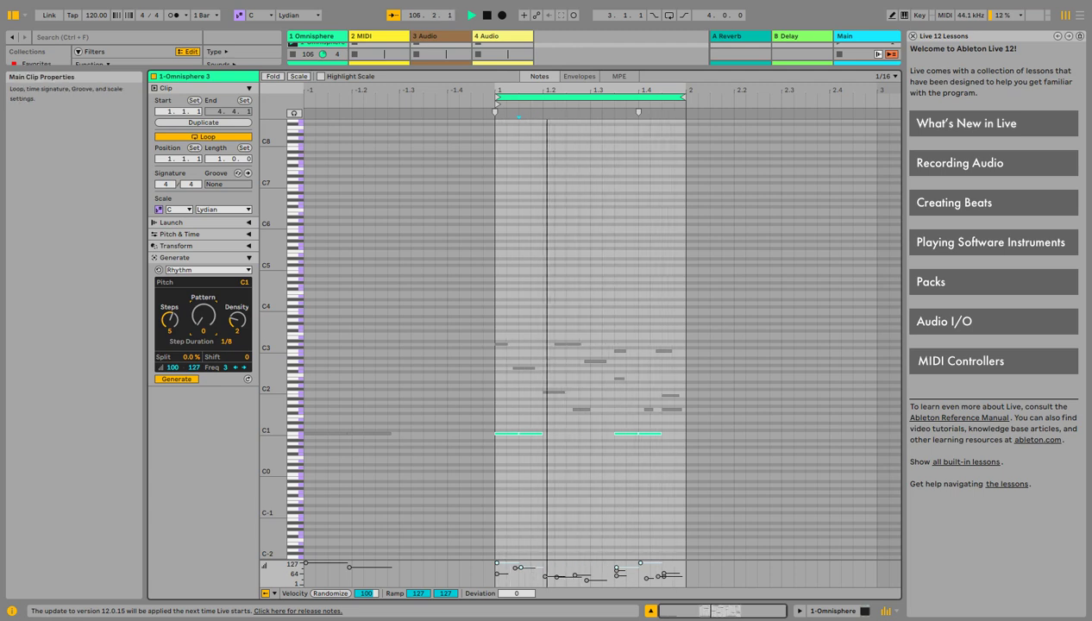
mouse_move(170, 320)
left_mouse_down()
mouse_move(203, 307)
mouse_move(170, 329)
mouse_move(170, 310)
left_mouse_up()
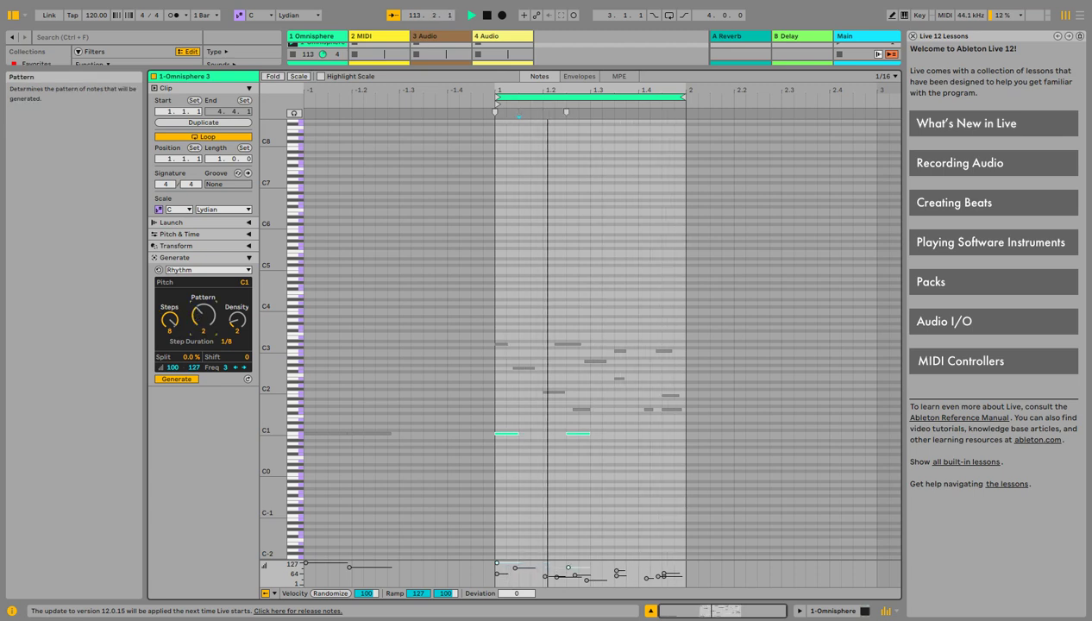
left_click_drag(203, 315, 204, 324)
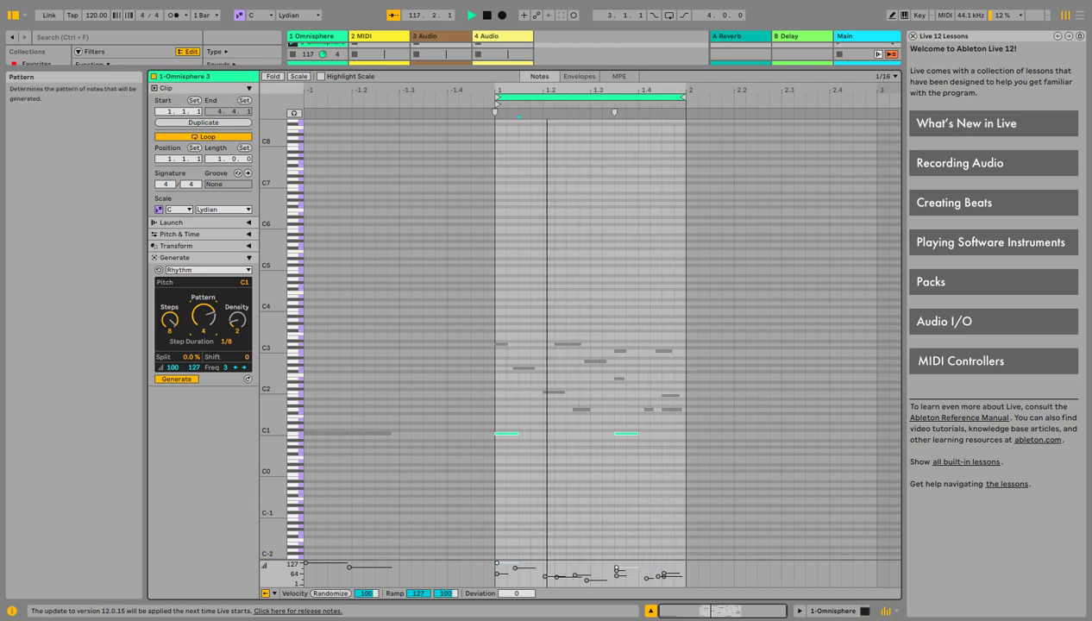
- Switch the generator to Stacks and delete the C1 rhythm notes inside the loop
left_click(207, 270)
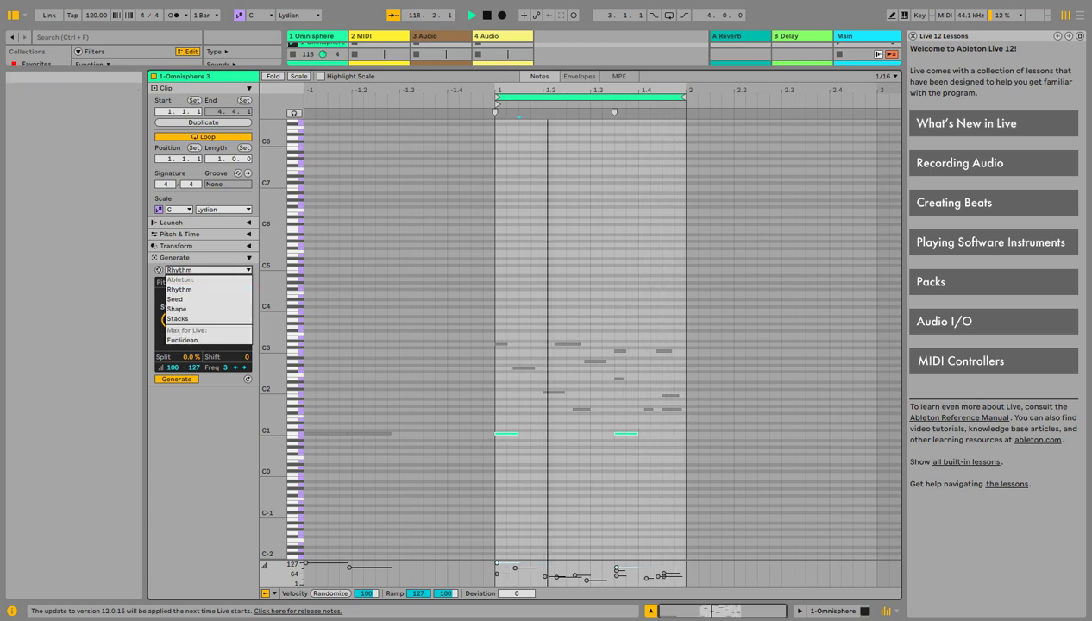
left_click(177, 318)
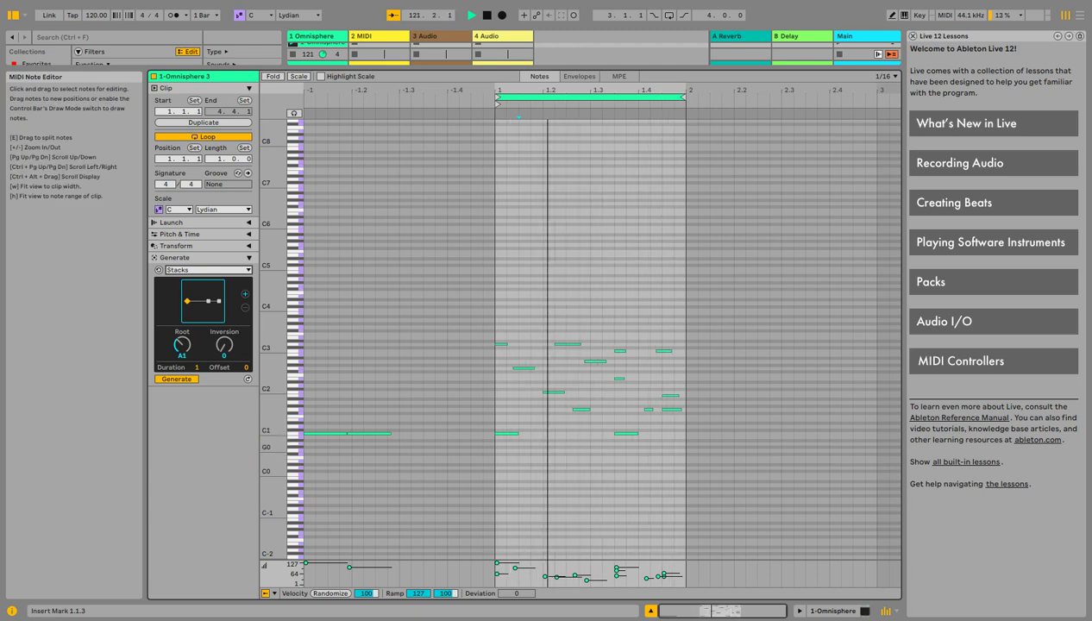
left_click_drag(505, 416, 640, 447)
key("Delete")
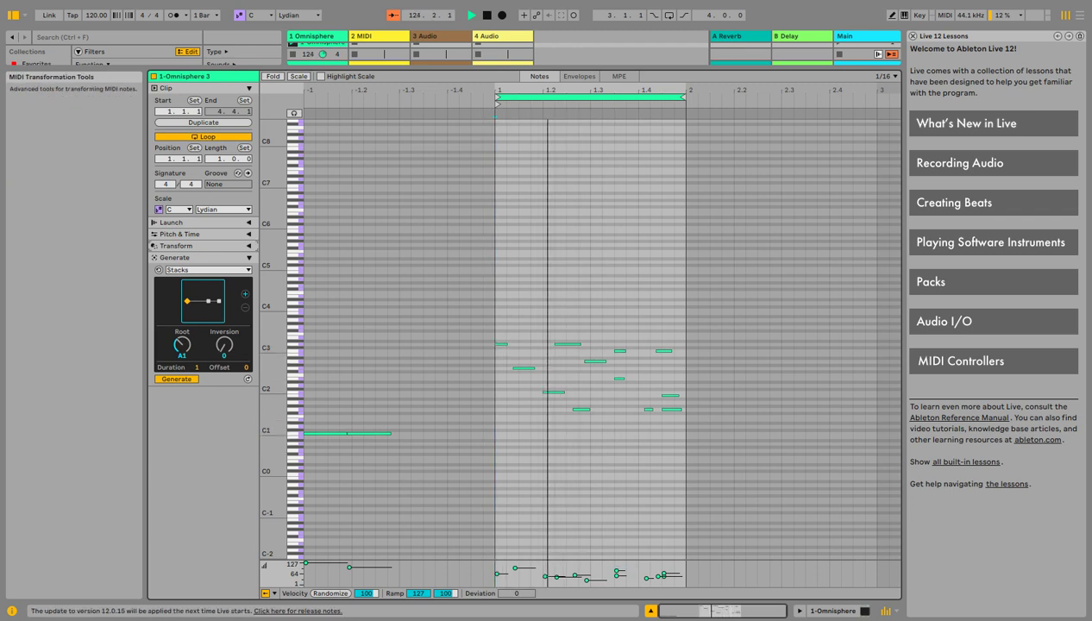
left_click(152, 246)
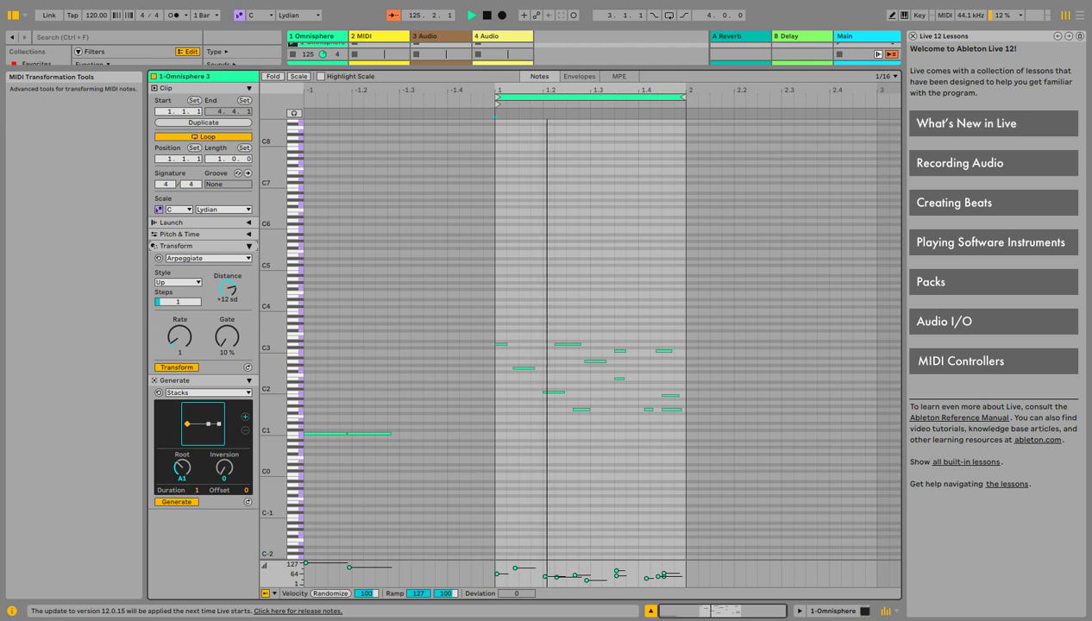
left_click(152, 246)
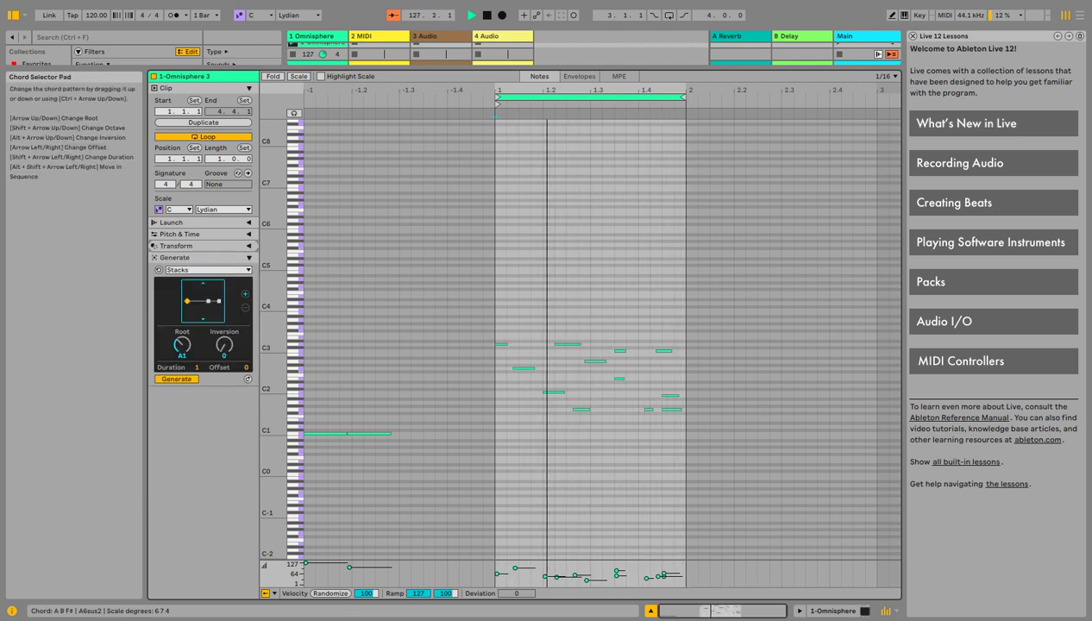
- Generate a C major triad with Stacks by changing the chord pattern and lowering the root to C-2
mouse_move(203, 301)
left_mouse_down()
mouse_move(203, 289)
mouse_move(203, 301)
left_mouse_up()
key("ctrl+Down")
key("ctrl+Down")
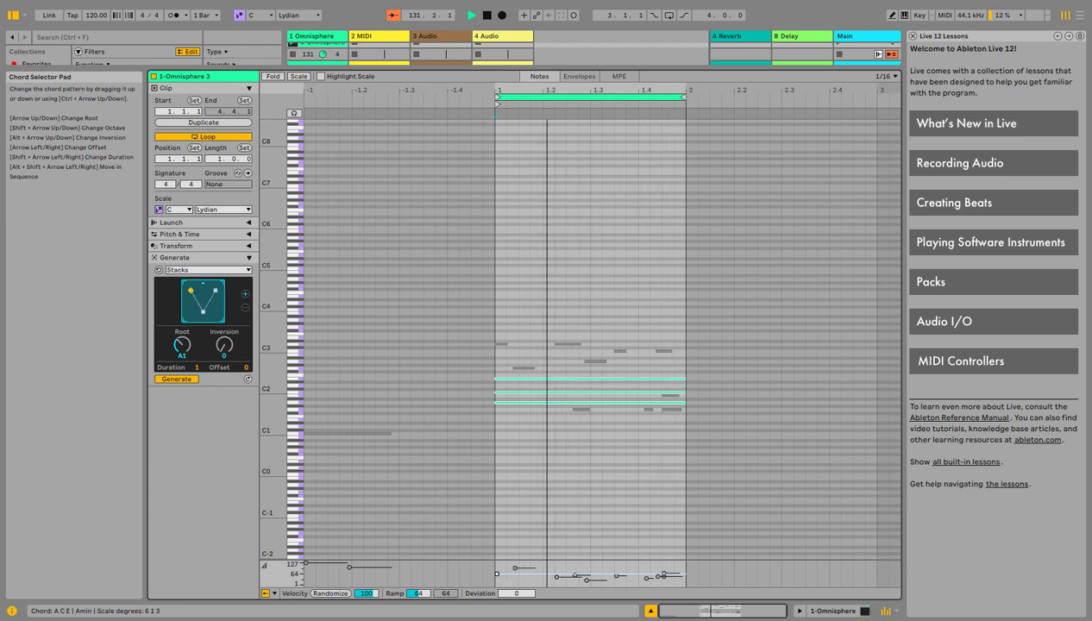
left_click_drag(182, 344, 224, 347)
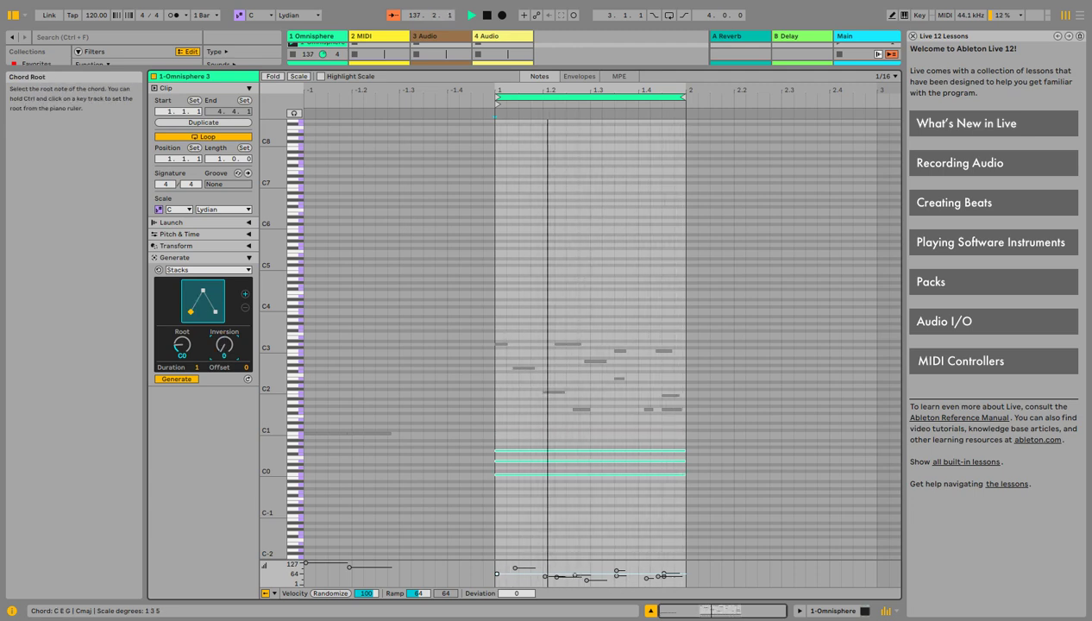
left_click_drag(182, 345, 181, 366)
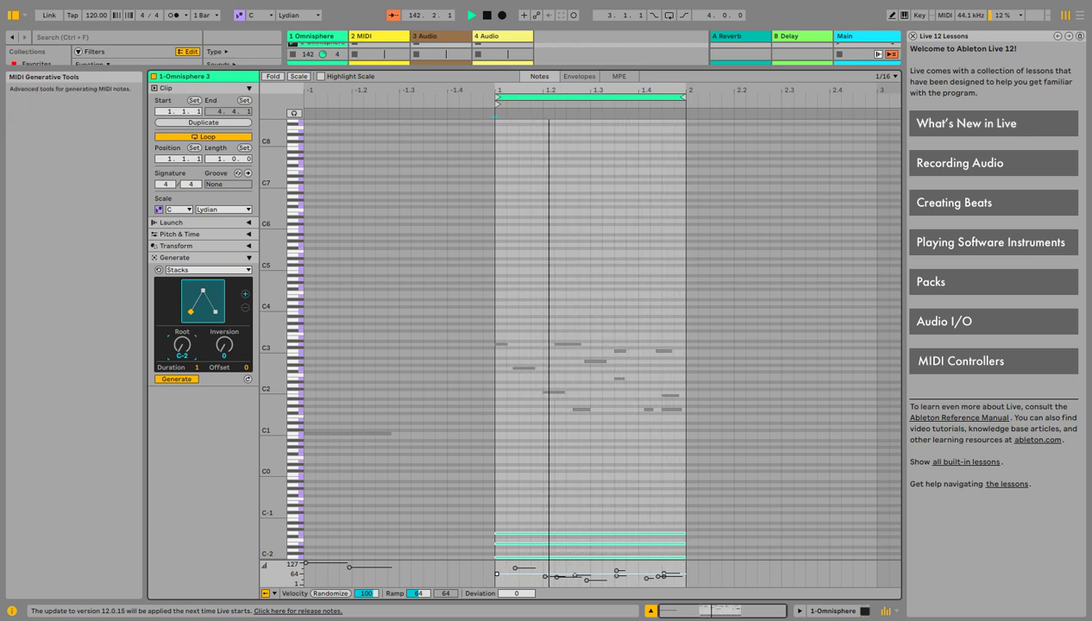
- Apply Legato to the generated chord notes with the Pitch and Time utilities
left_click(249, 257)
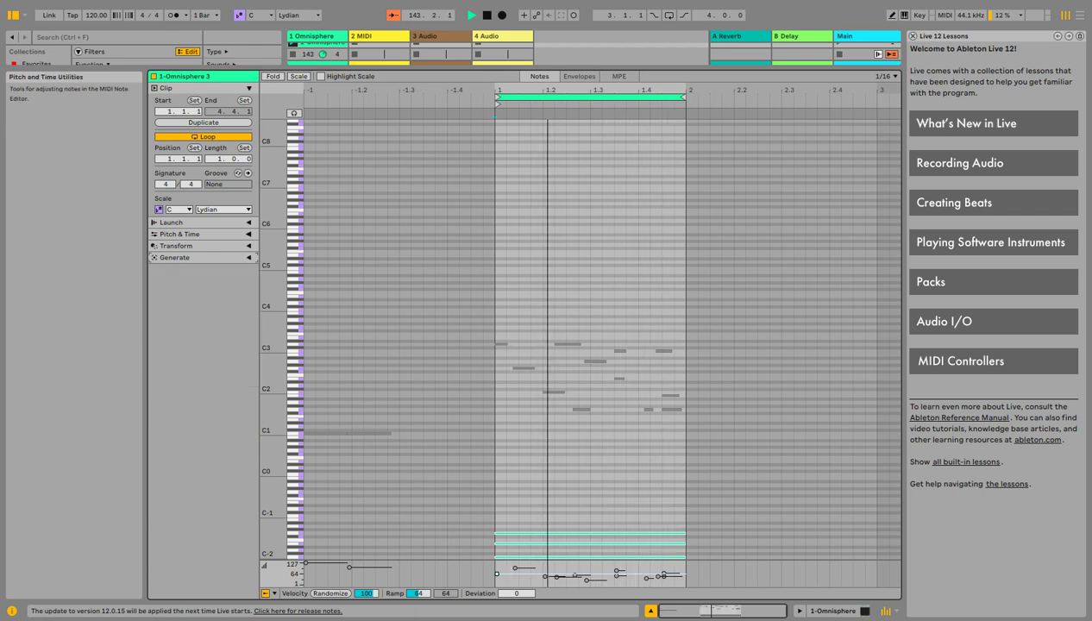
left_click(249, 234)
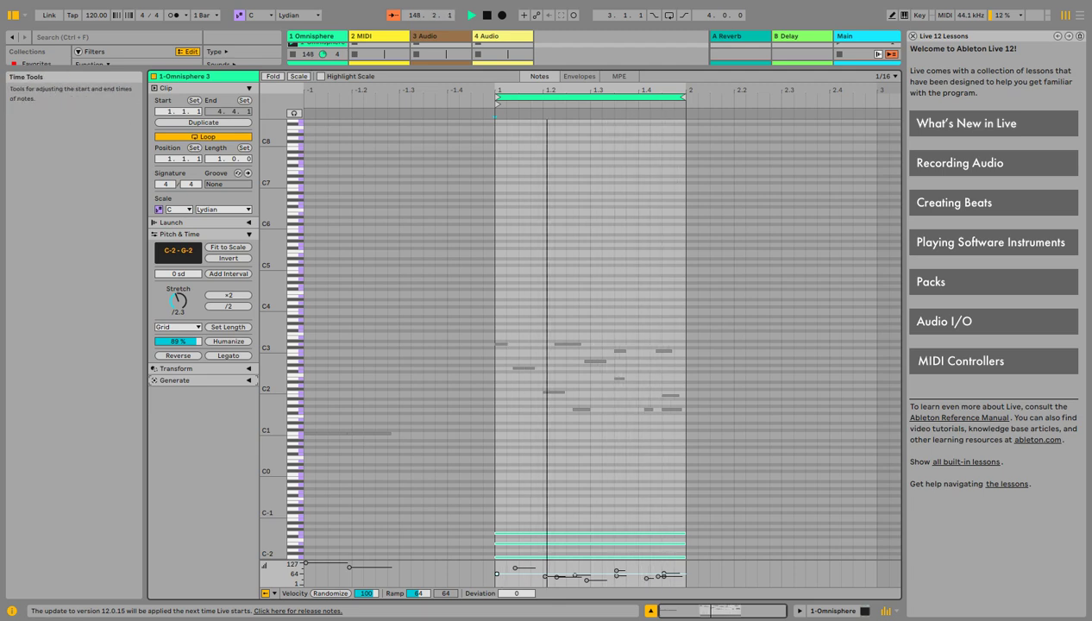
left_click(228, 355)
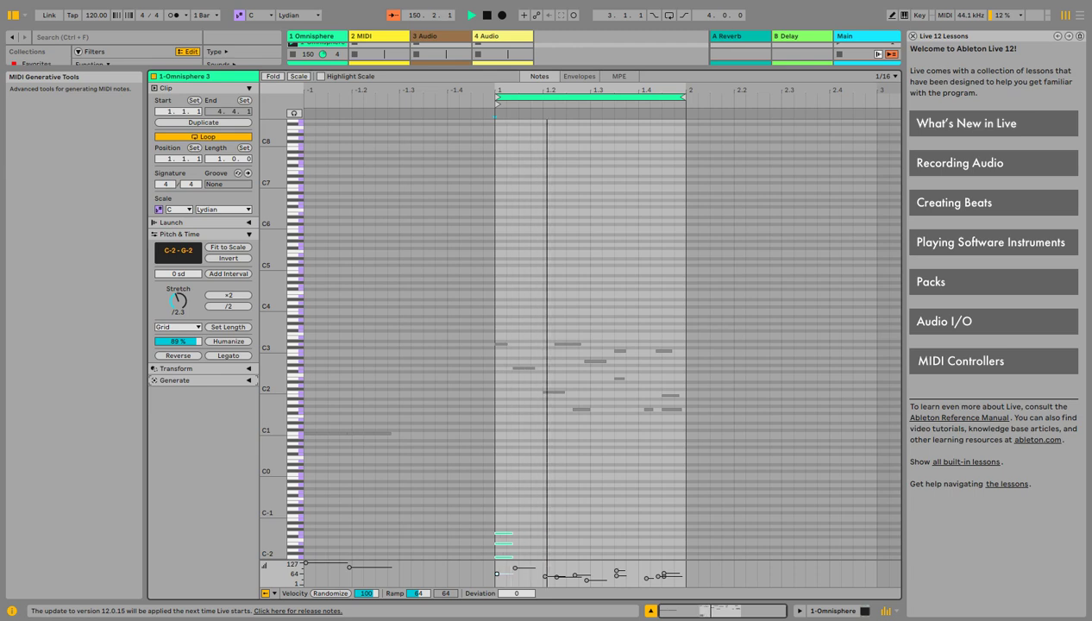
left_click(249, 380)
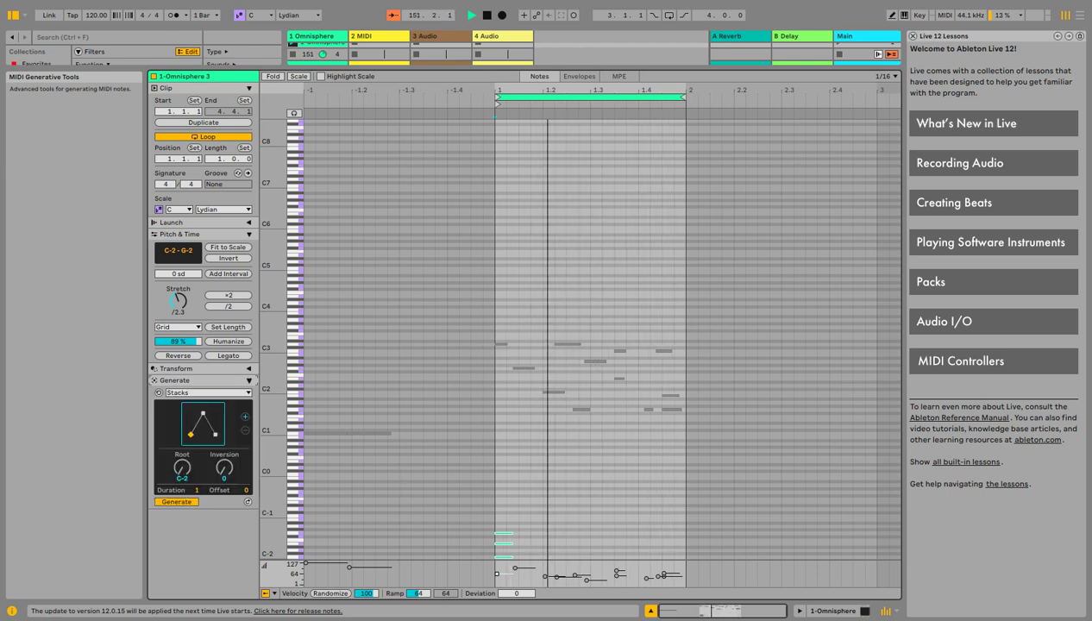
left_click(249, 380)
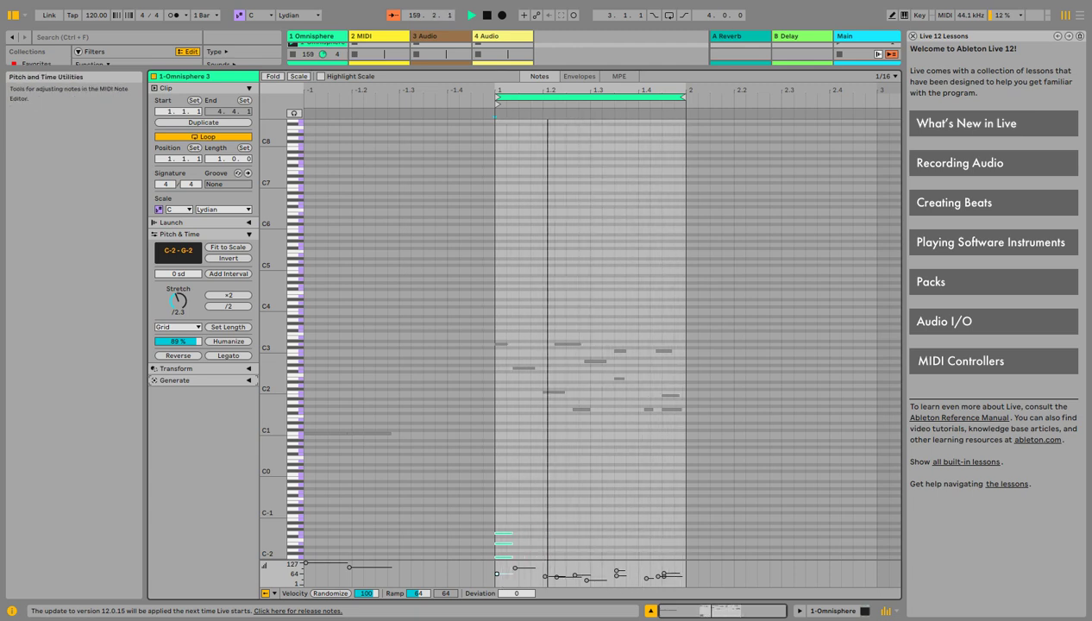
left_click(249, 234)
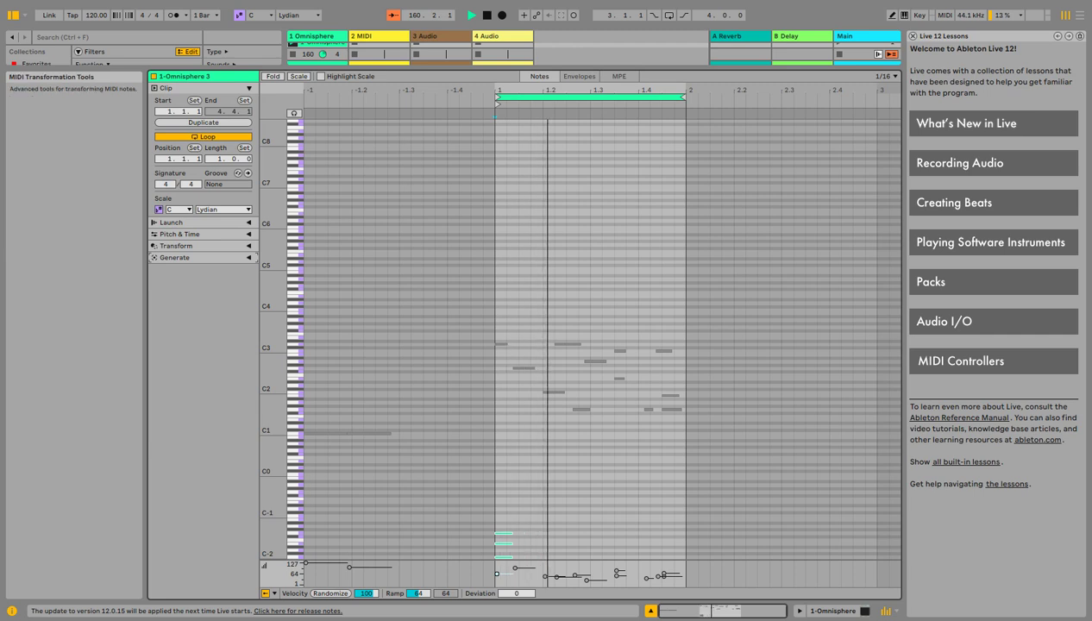
- Switch the generator to Seed, set voices to 1, and add two passes of generated notes to the loop
left_click(249, 256)
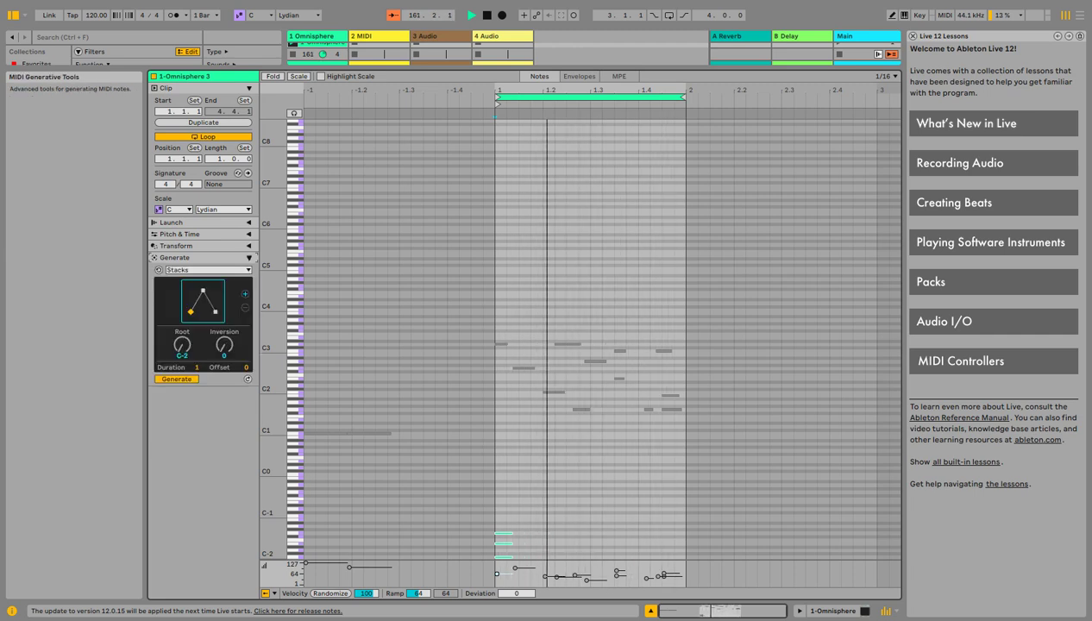
left_click(207, 269)
left_click(181, 300)
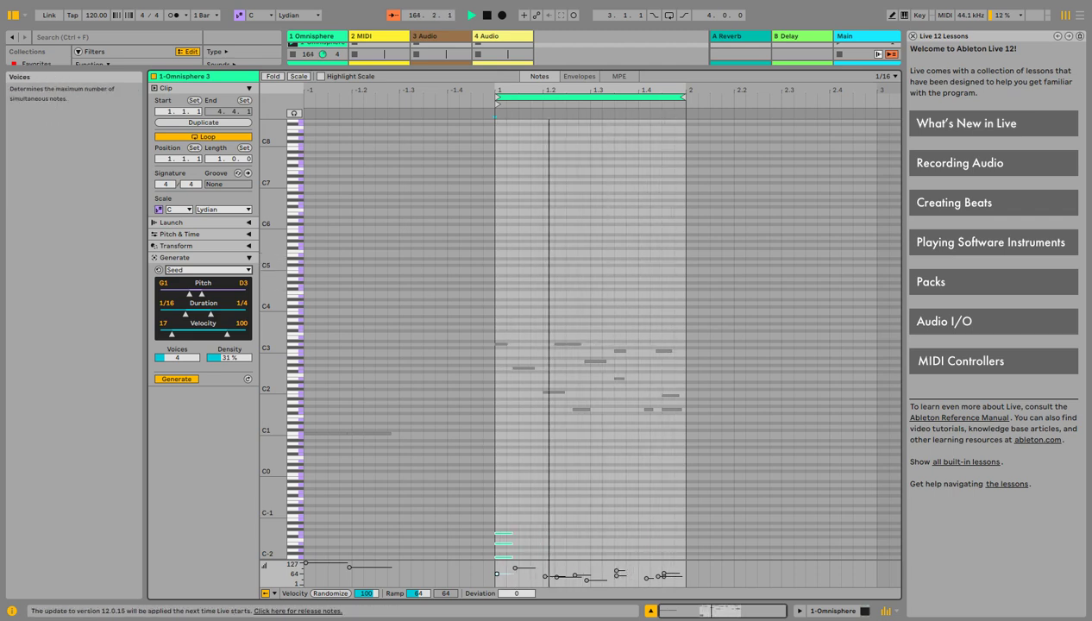
left_click_drag(177, 357, 177, 377)
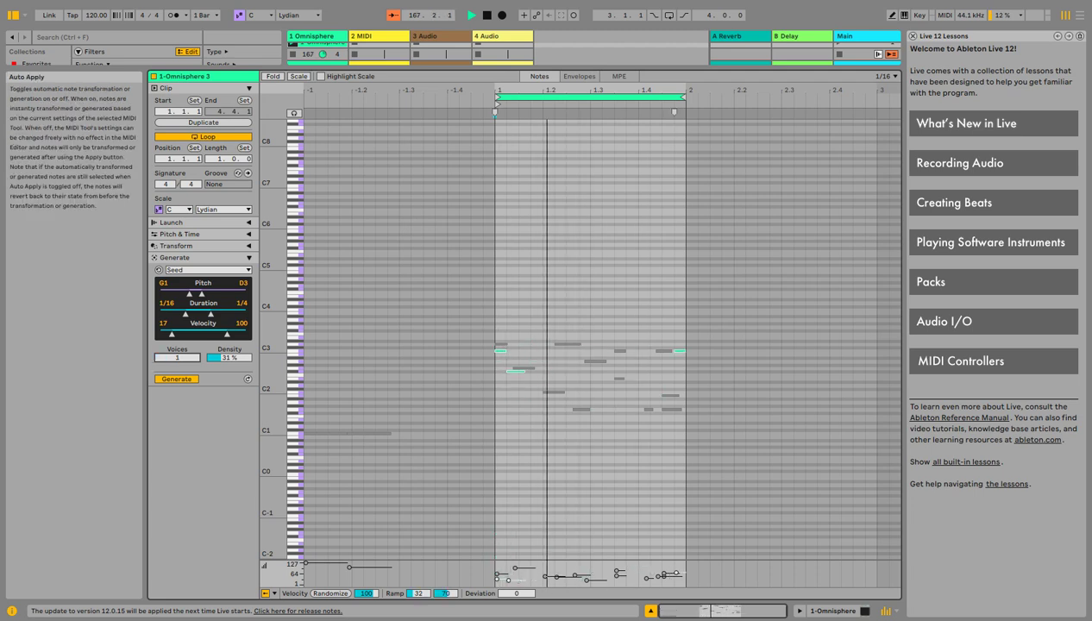
left_click(531, 384)
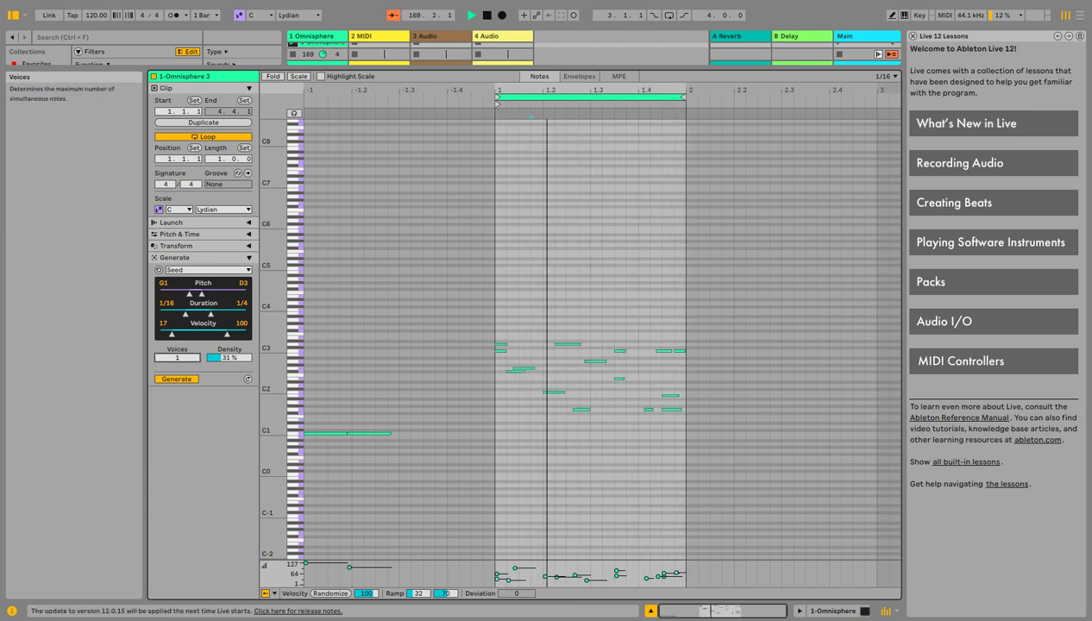
left_click_drag(176, 357, 176, 366)
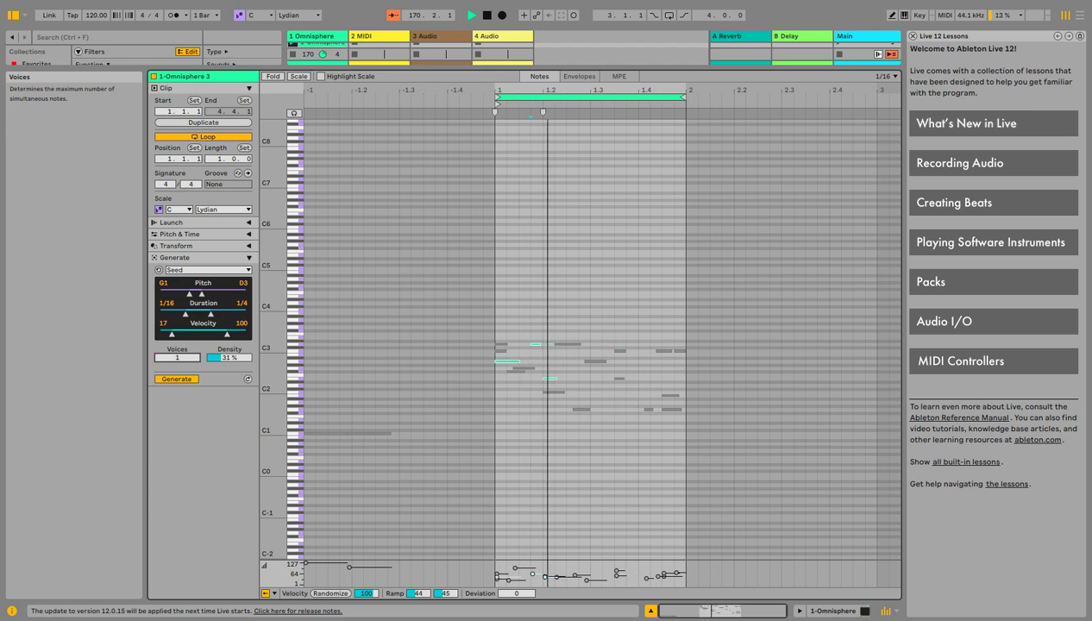
left_click(554, 334)
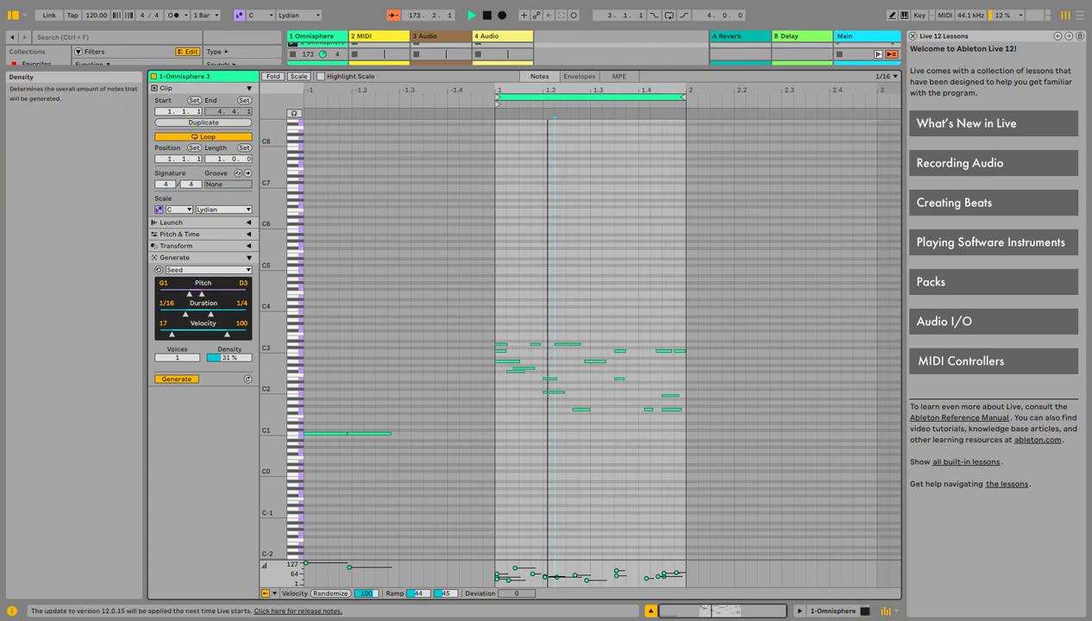
- Try Seed at 100 % density, then set density to 0 %, voices to 2 and the lowest pitch to E-1
left_click_drag(228, 357, 228, 381)
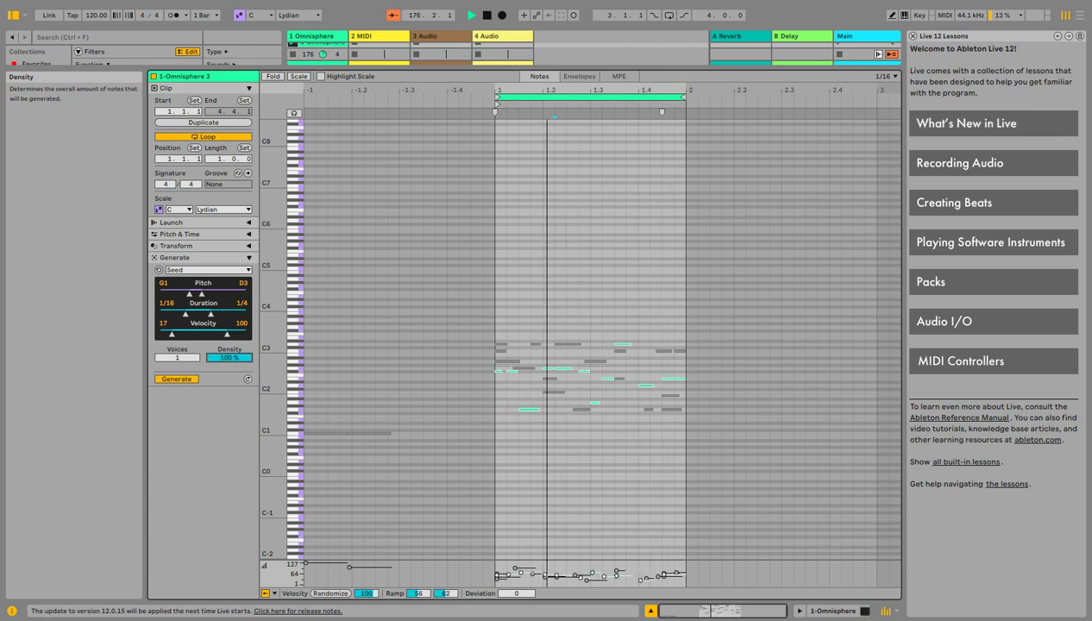
left_click_drag(228, 357, 228, 443)
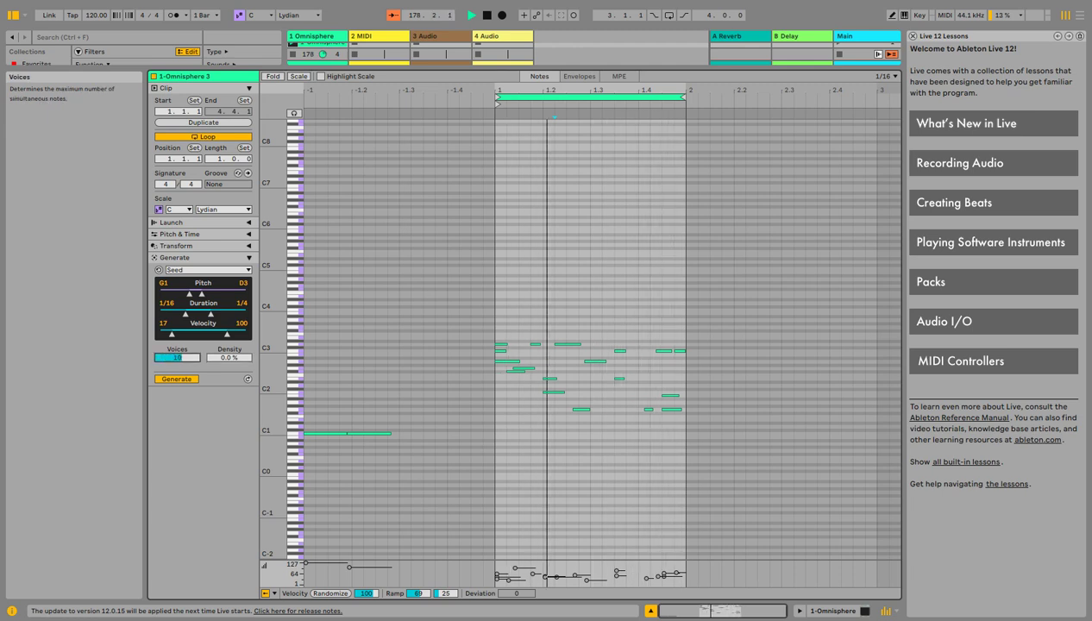
left_click_drag(176, 357, 177, 431)
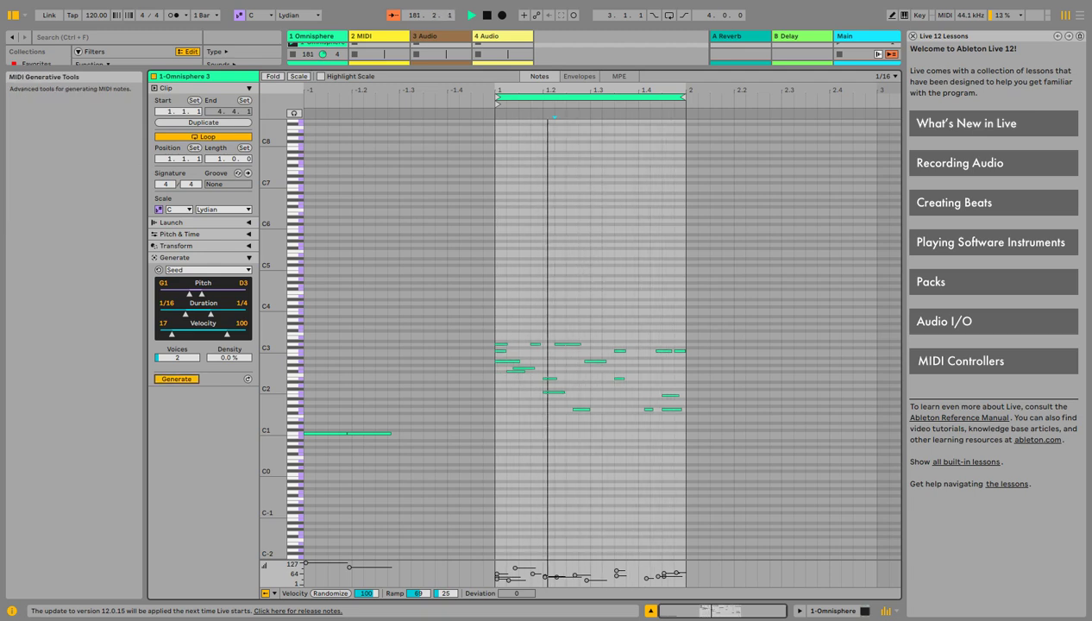
left_click(247, 380)
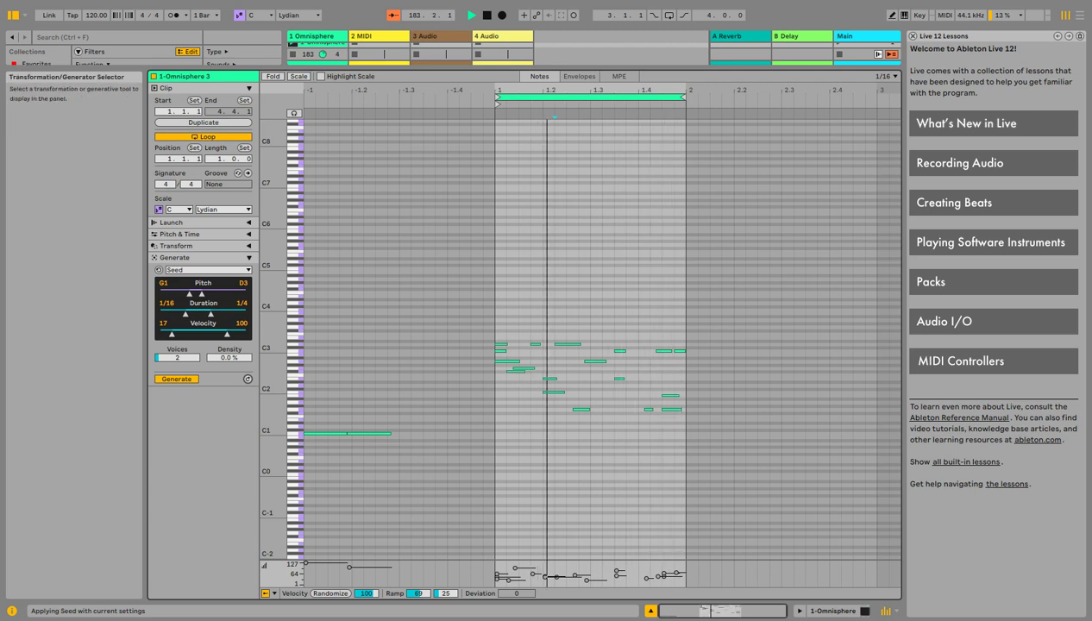
left_click_drag(195, 294, 171, 294)
- Invert the pitches of all clip notes and set the Humanize amount to 62 %
left_click(203, 234)
left_click(203, 234)
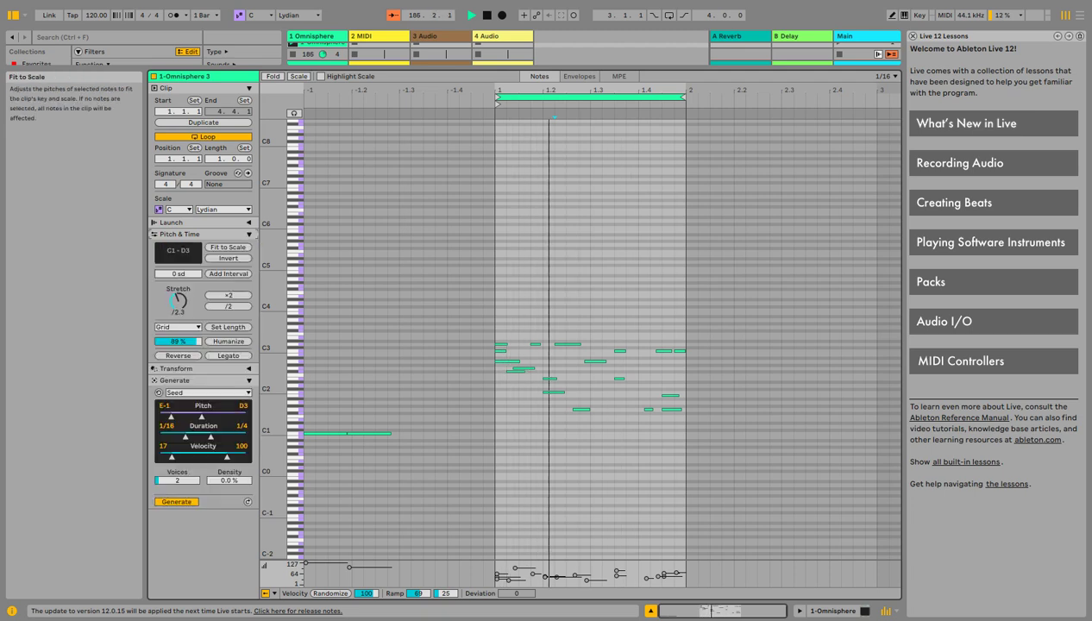
left_click(228, 258)
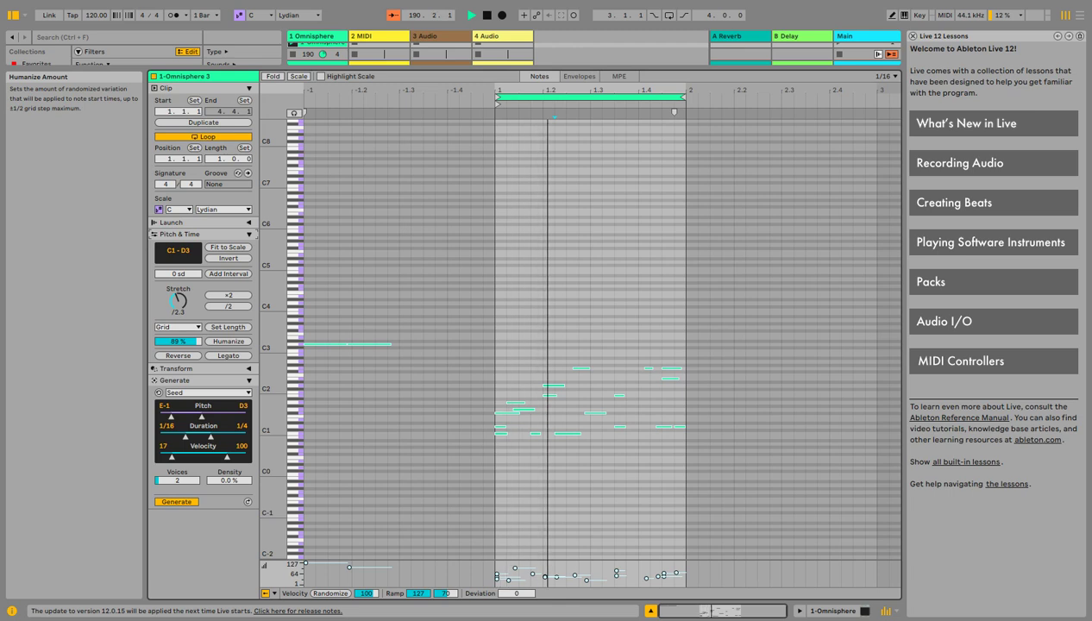
left_click_drag(178, 341, 178, 410)
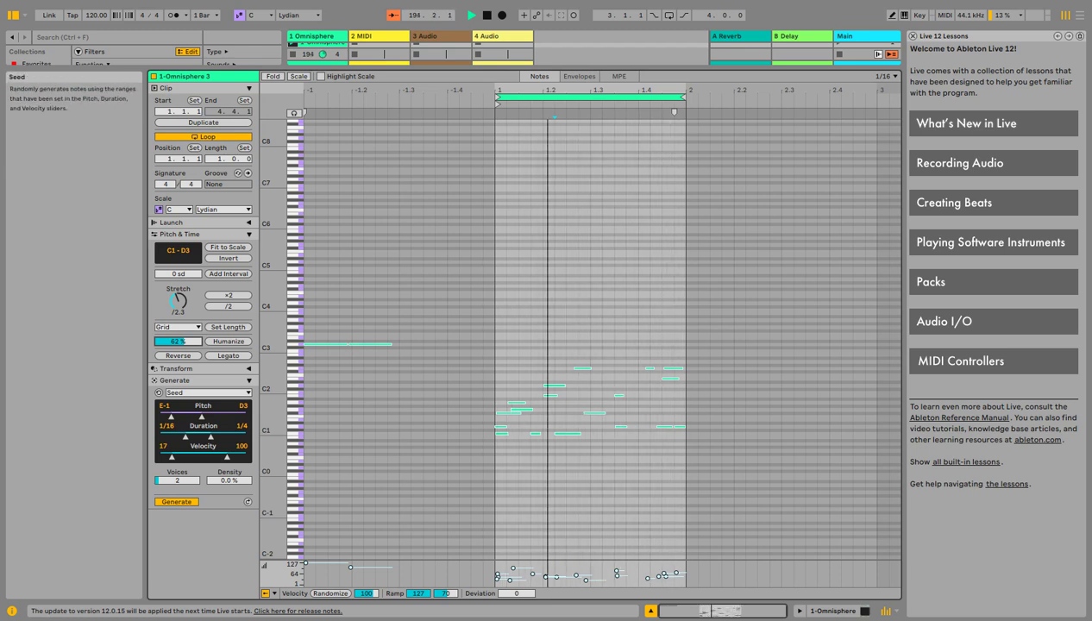
- Generate Seed notes at 63 % density, with pitches from F#1 to B5 and durations from 1/8 to 1/4
left_click_drag(229, 481, 228, 453)
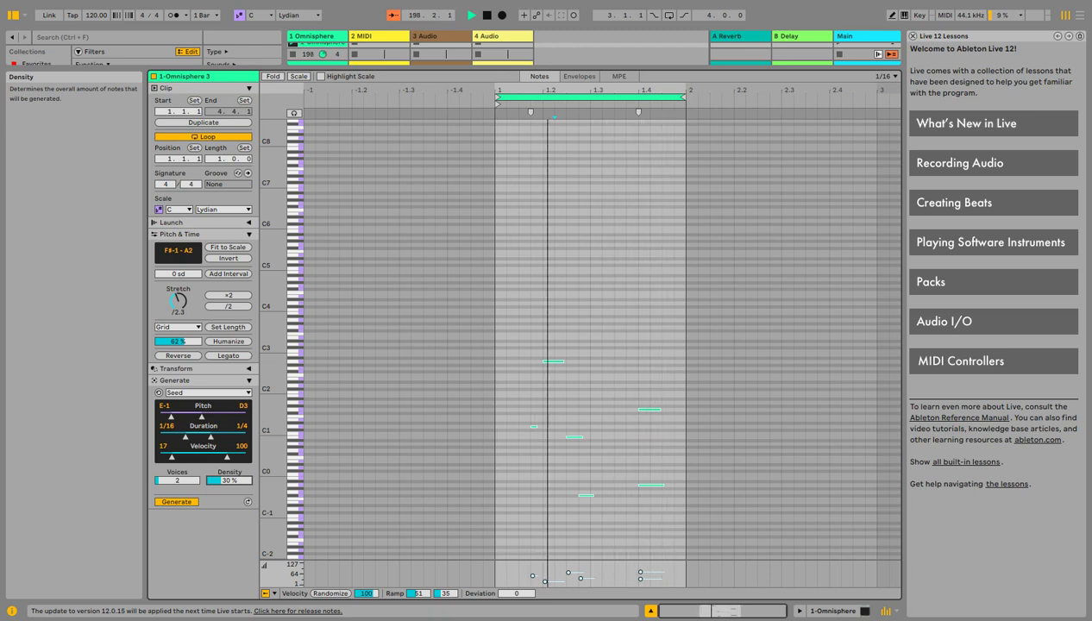
mouse_move(228, 480)
left_mouse_down()
mouse_move(228, 440)
mouse_move(229, 458)
left_mouse_up()
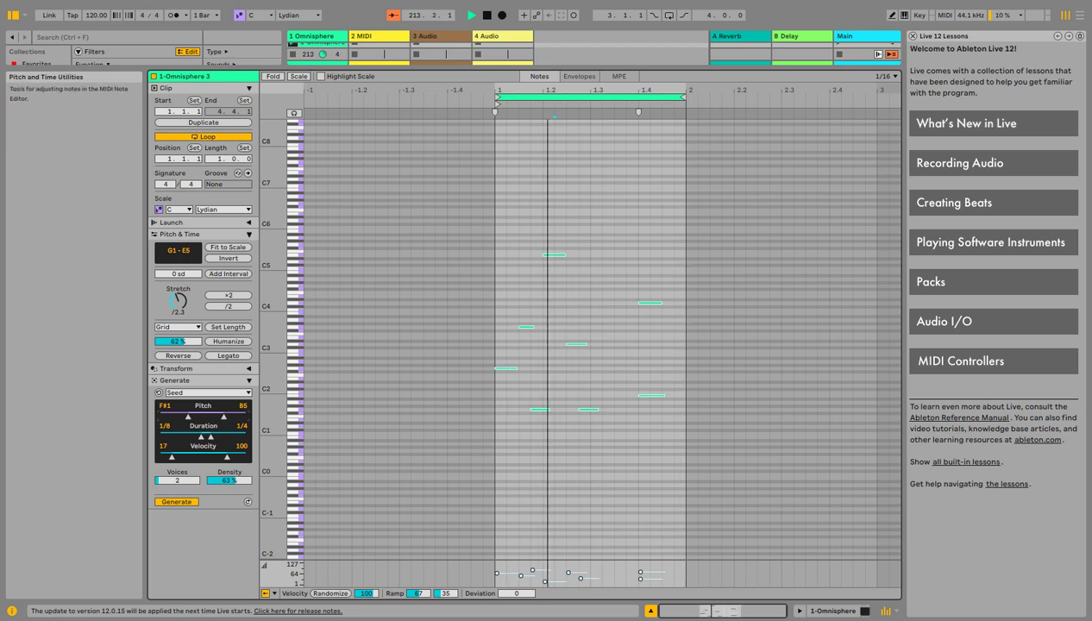
left_click(186, 234)
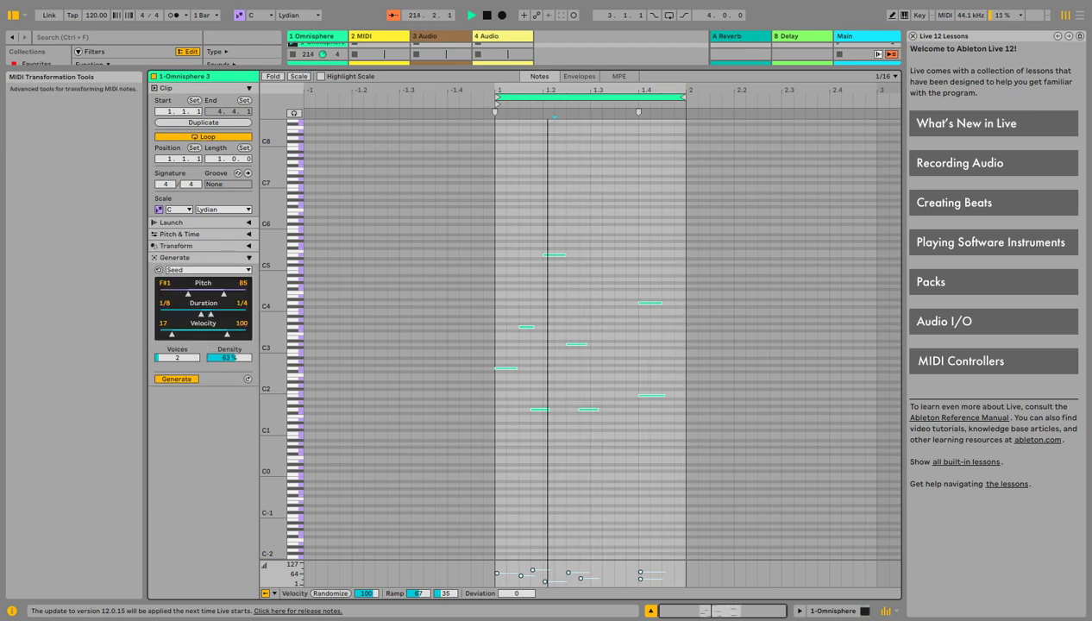
left_click(186, 234)
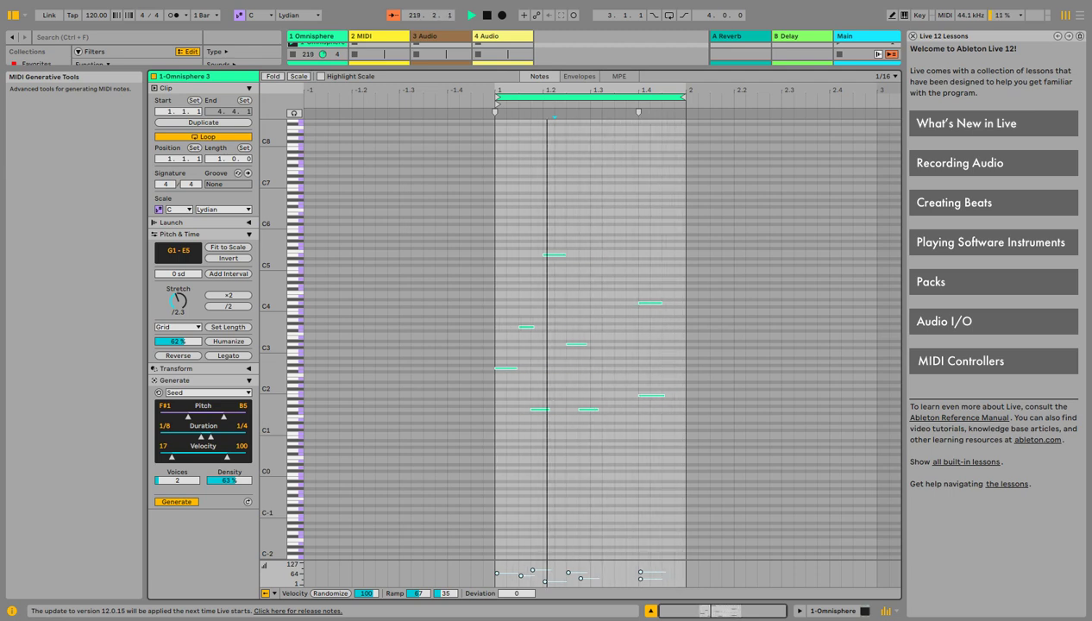
- Widen the Seed pitch range to C-2 through G8 and set the clip scale to C Major Pentatonic
left_click_drag(223, 416, 245, 416)
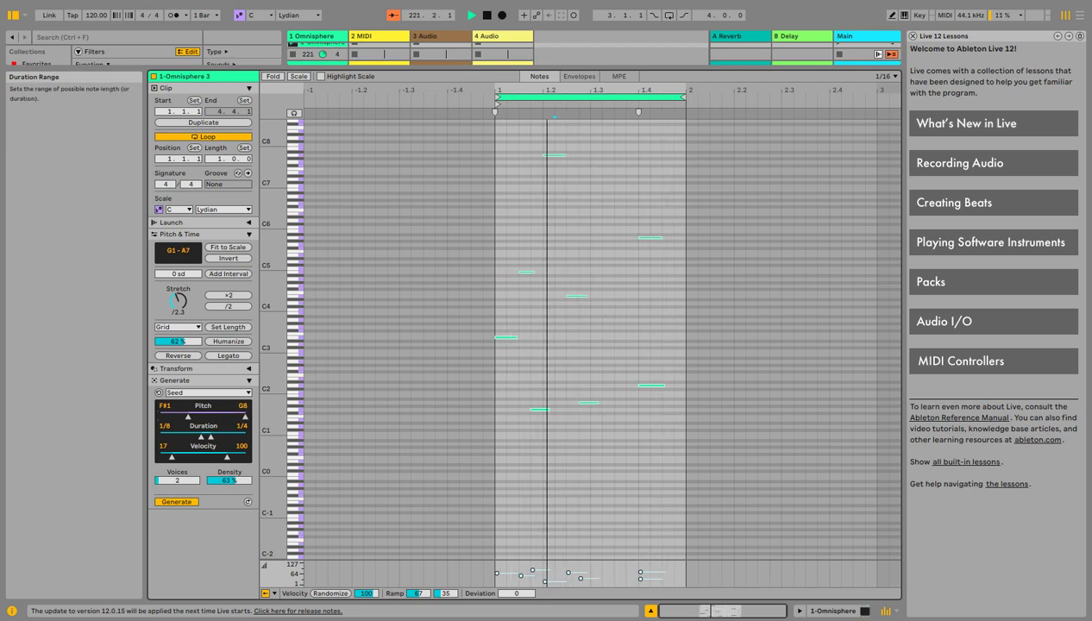
left_click_drag(188, 416, 160, 417)
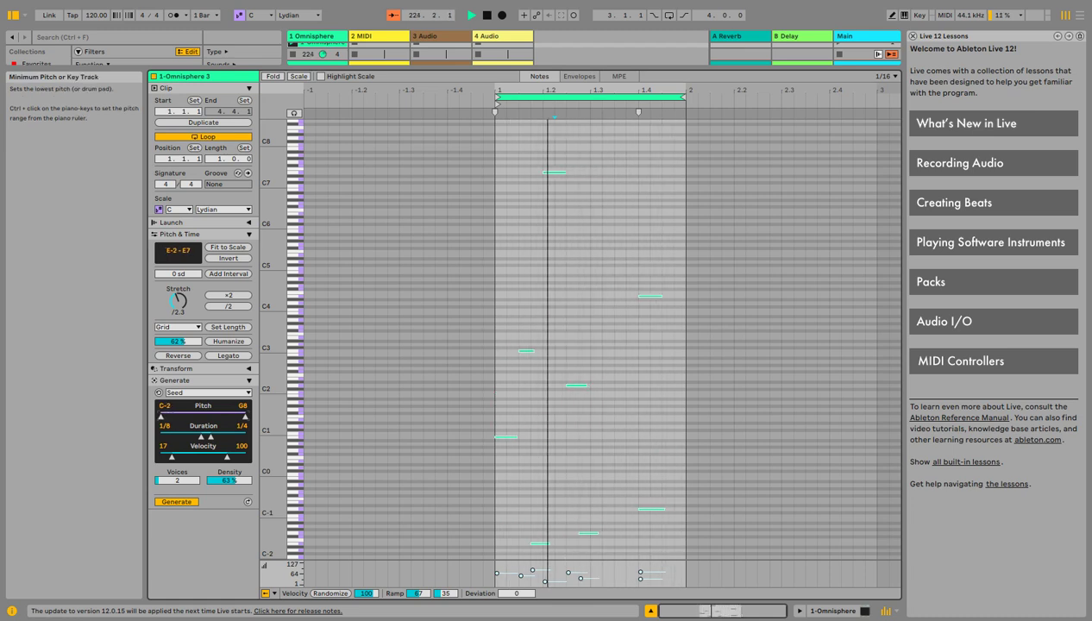
left_click(223, 208)
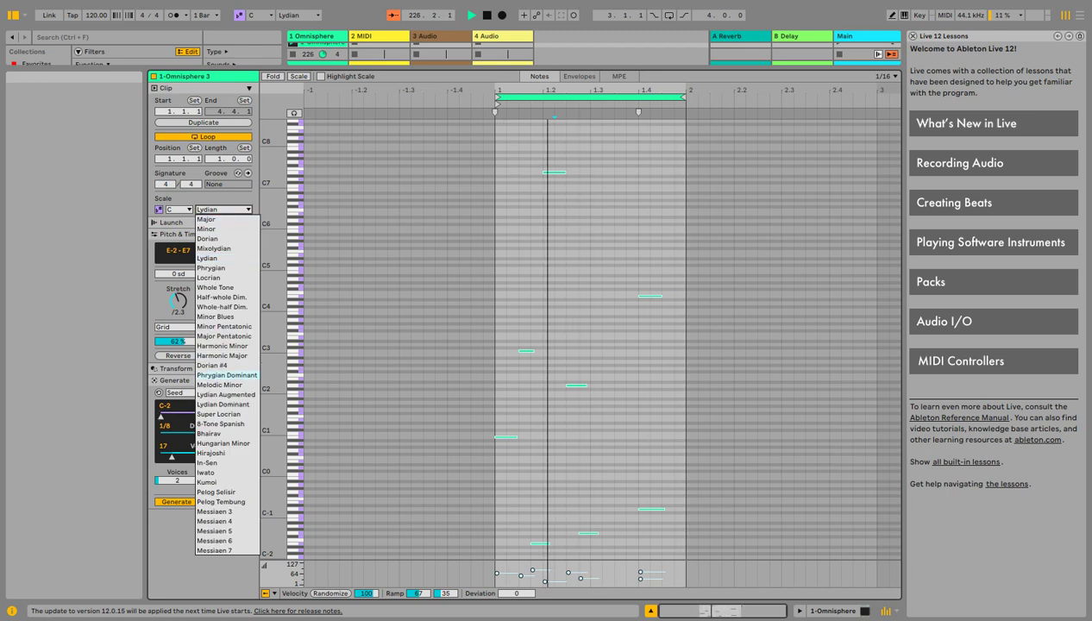
left_click(224, 335)
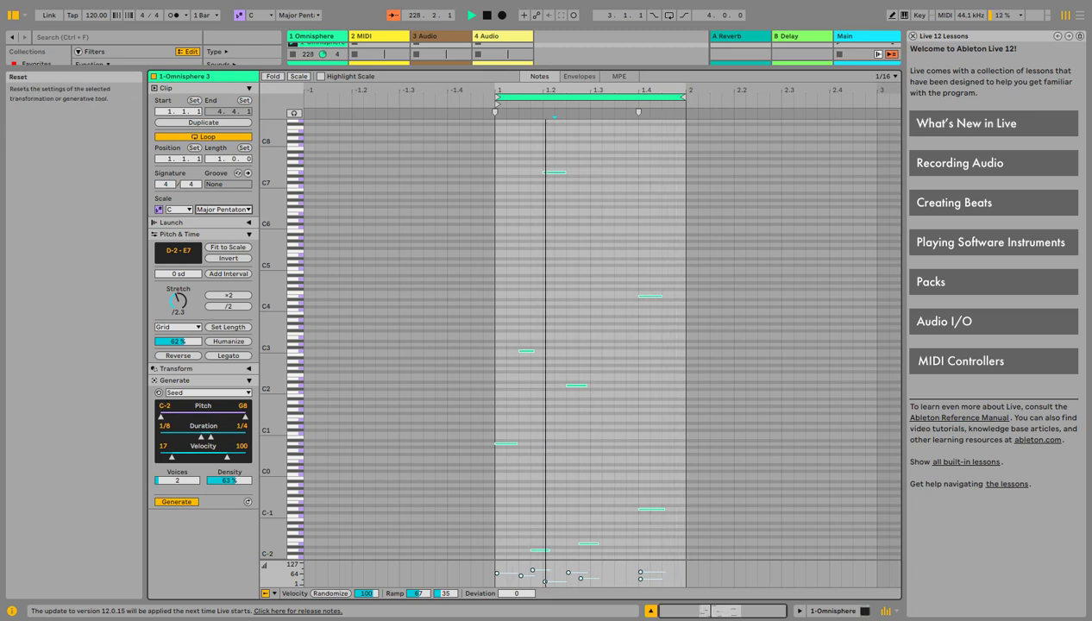
- Raise the Seed generator's voices to 6
left_click_drag(176, 480, 177, 458)
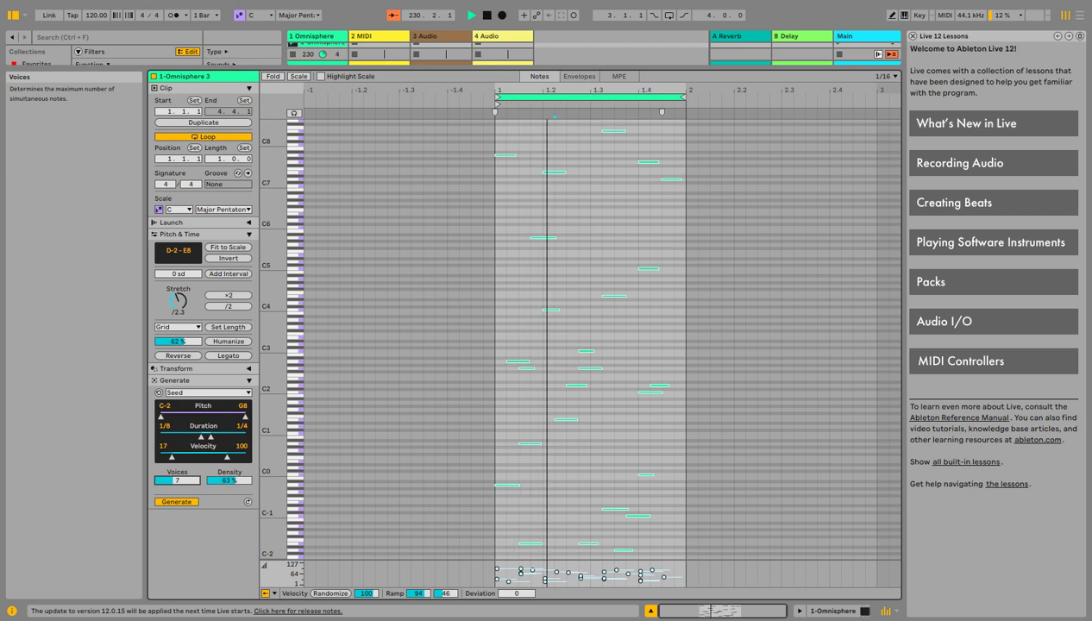
left_click_drag(177, 459, 177, 464)
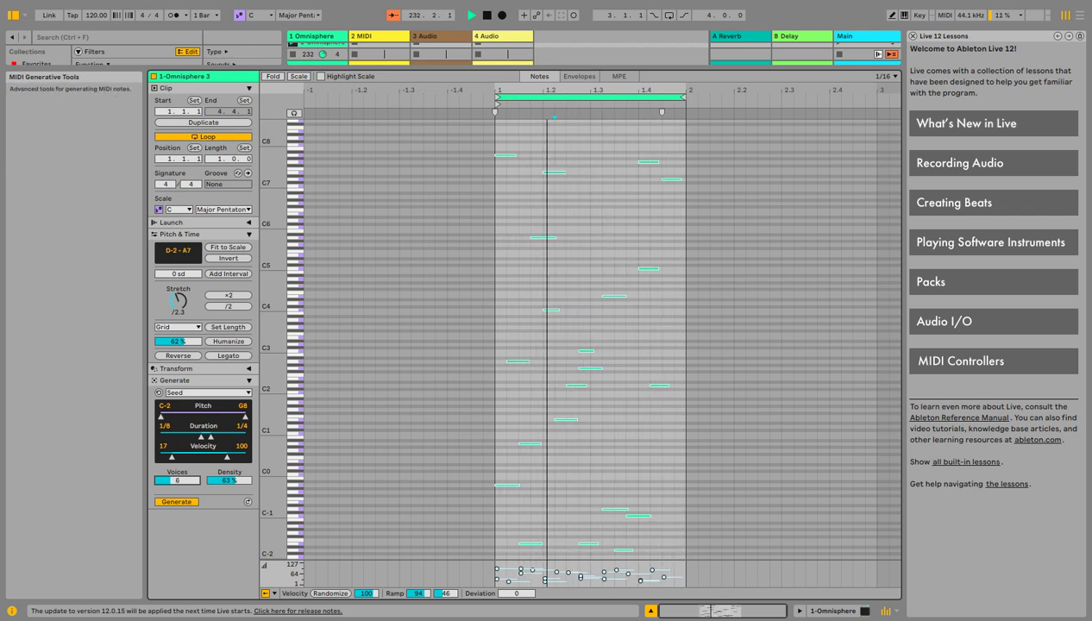
- Switch the generator to Shape and apply the Down & Up shape preset
left_click(206, 392)
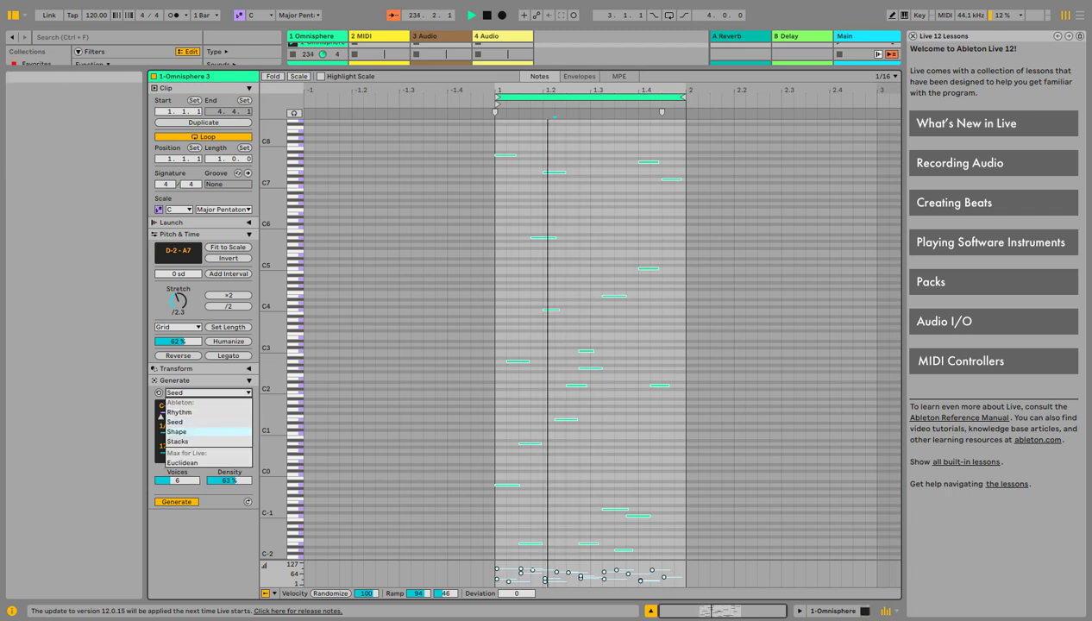
left_click(177, 431)
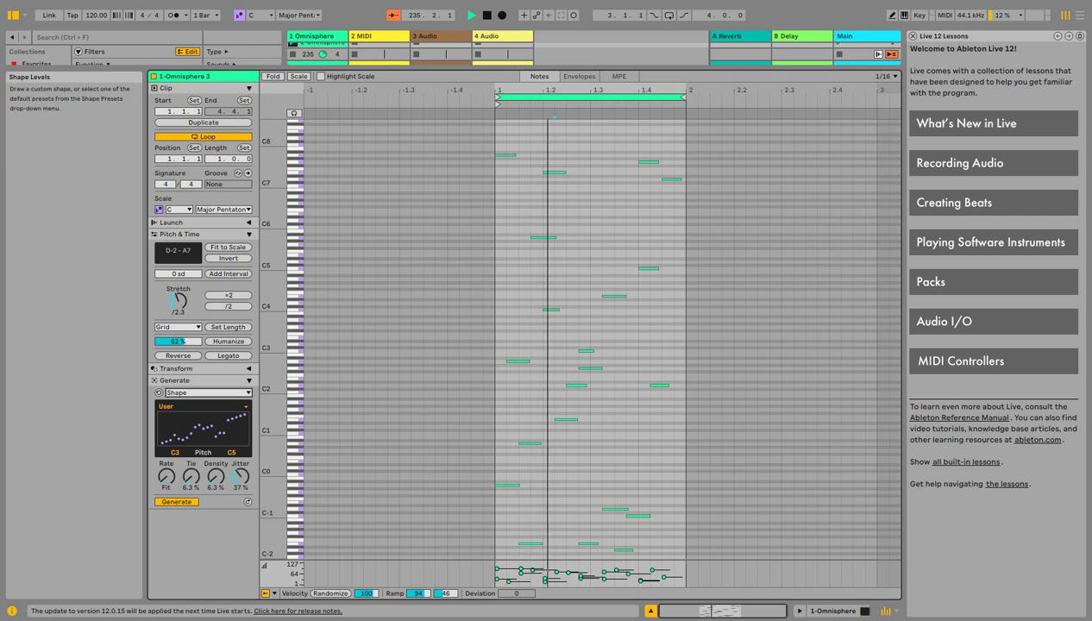
left_click(204, 406)
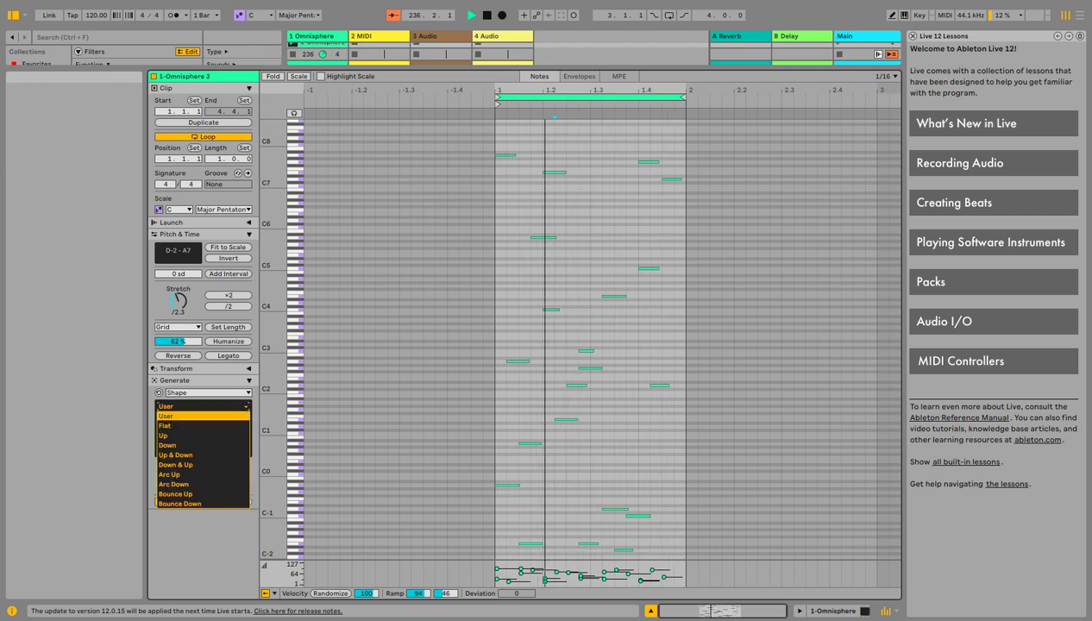
left_click(175, 465)
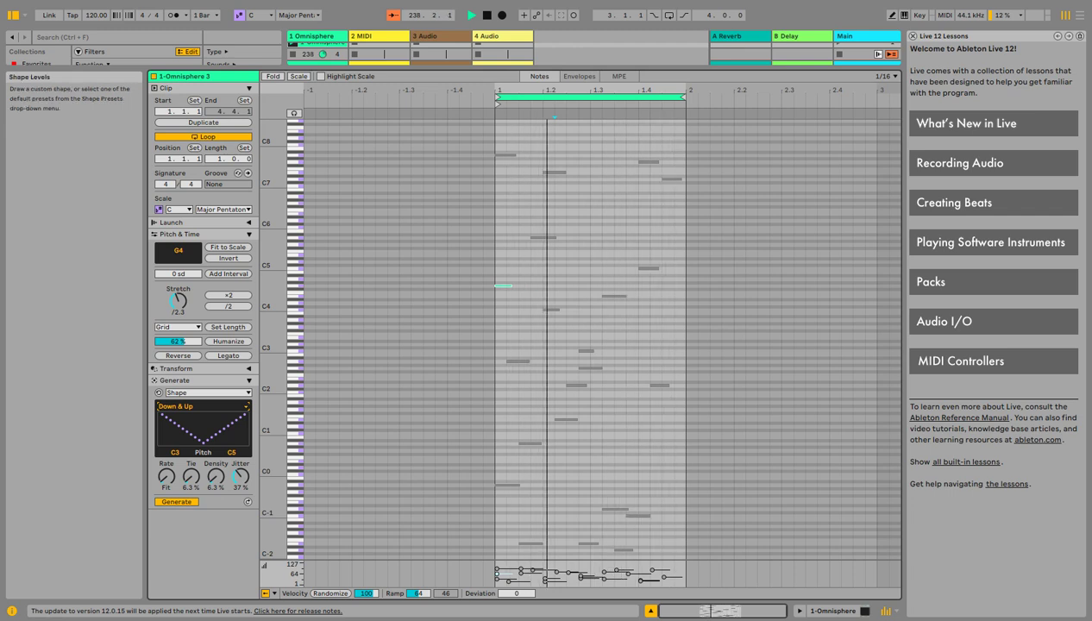
- Try the Arc Up shape preset and generate notes from it
left_click(204, 406)
left_click(169, 465)
left_click(177, 501)
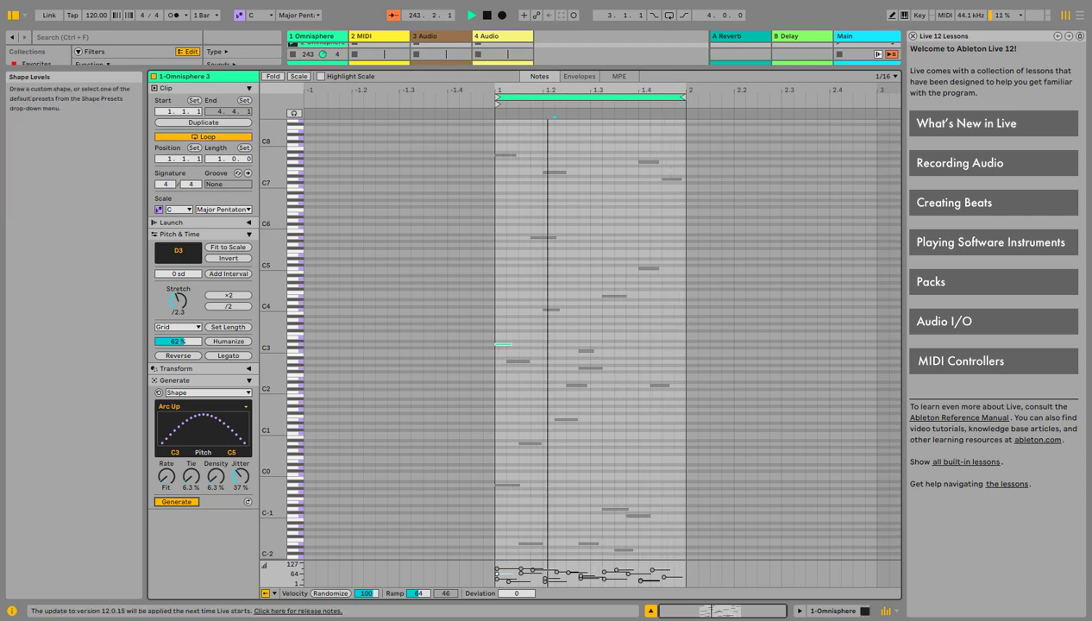
- Replace the preset curve with a freehand User shape, redrawing the first part of the pitch contour
left_click(164, 442)
mouse_move(182, 423)
left_mouse_down()
mouse_move(194, 436)
mouse_move(229, 428)
left_mouse_up()
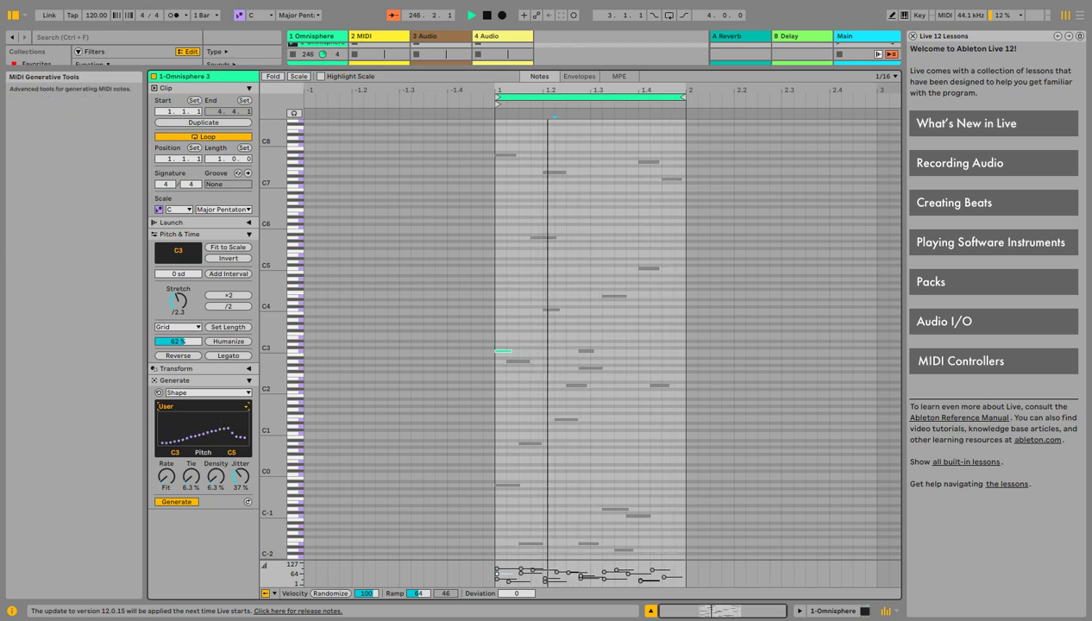
left_click(207, 392)
left_click(207, 431)
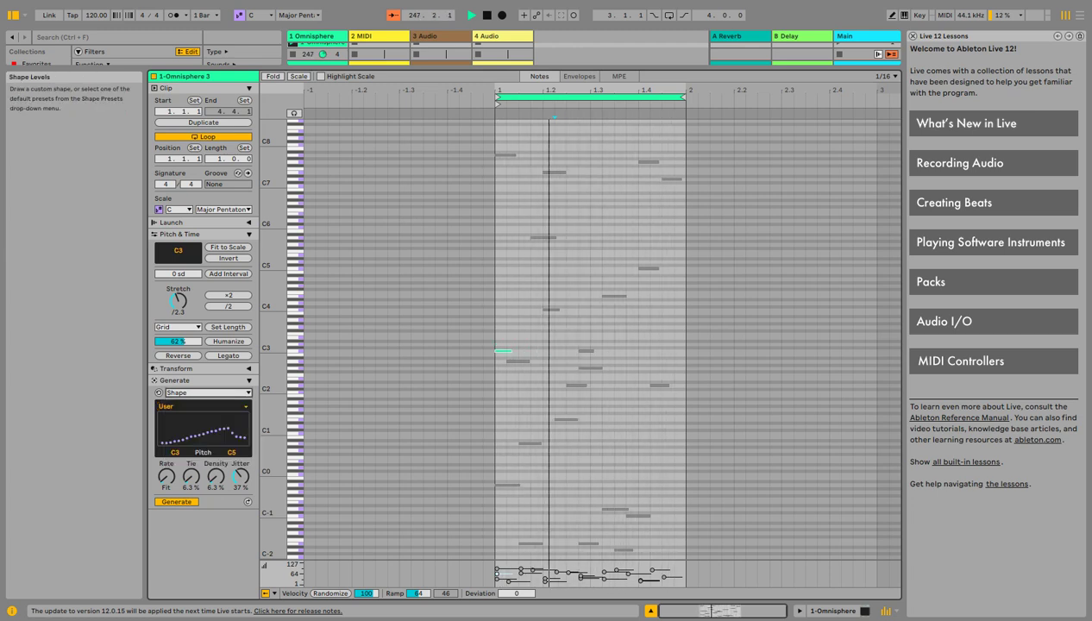
left_click_drag(170, 424, 192, 424)
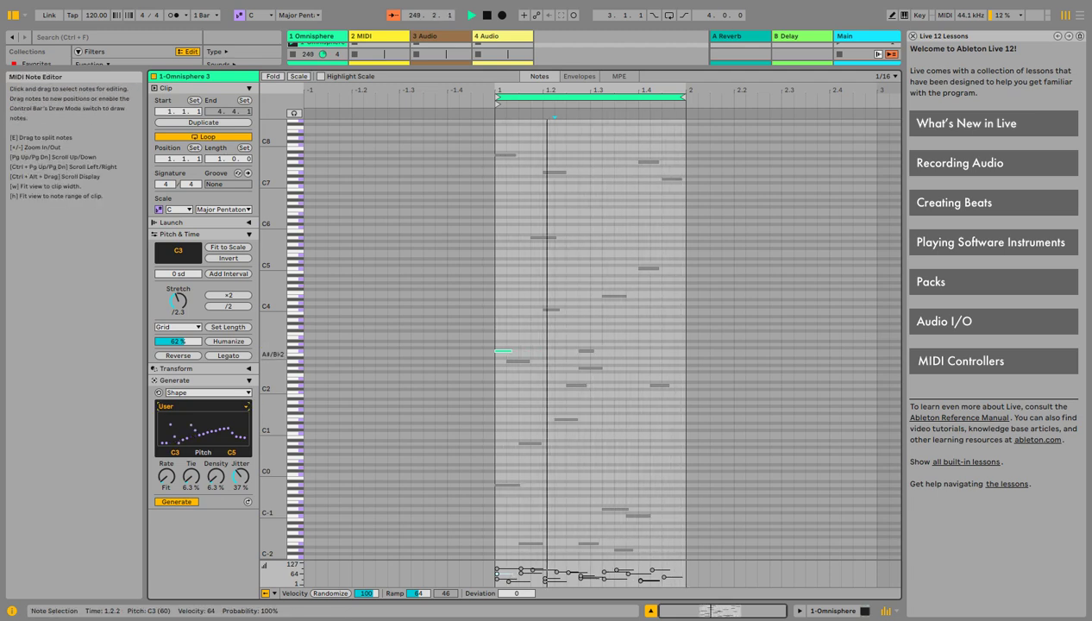
- Release the note selection to keep the generated note, and replace a freehand rising shape with the Arc Down preset
key("ctrl+a")
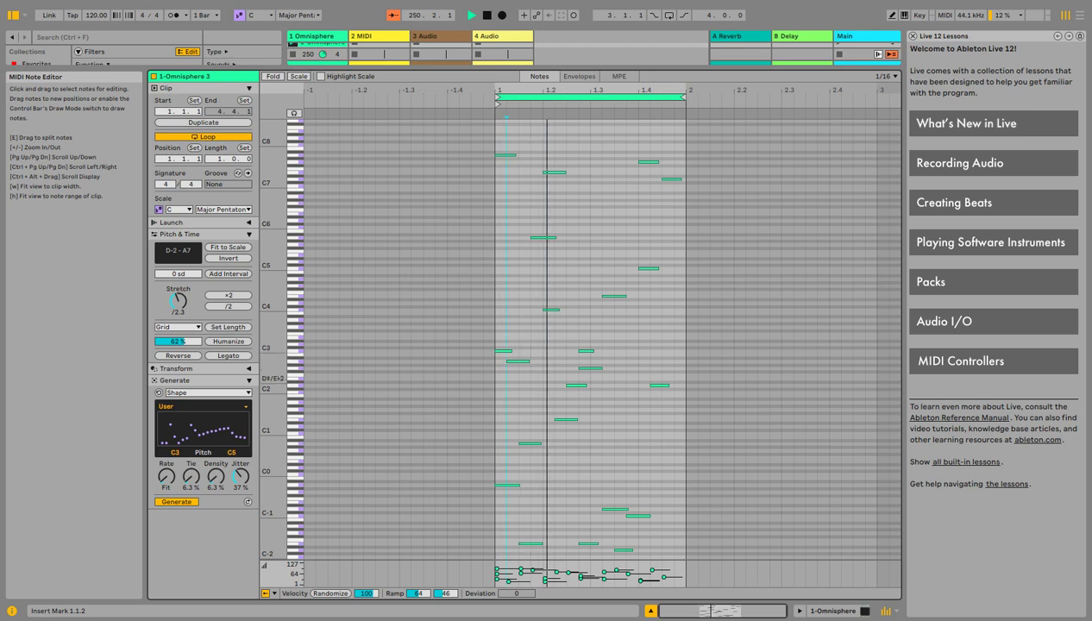
left_click_drag(162, 443, 245, 421)
left_click(203, 407)
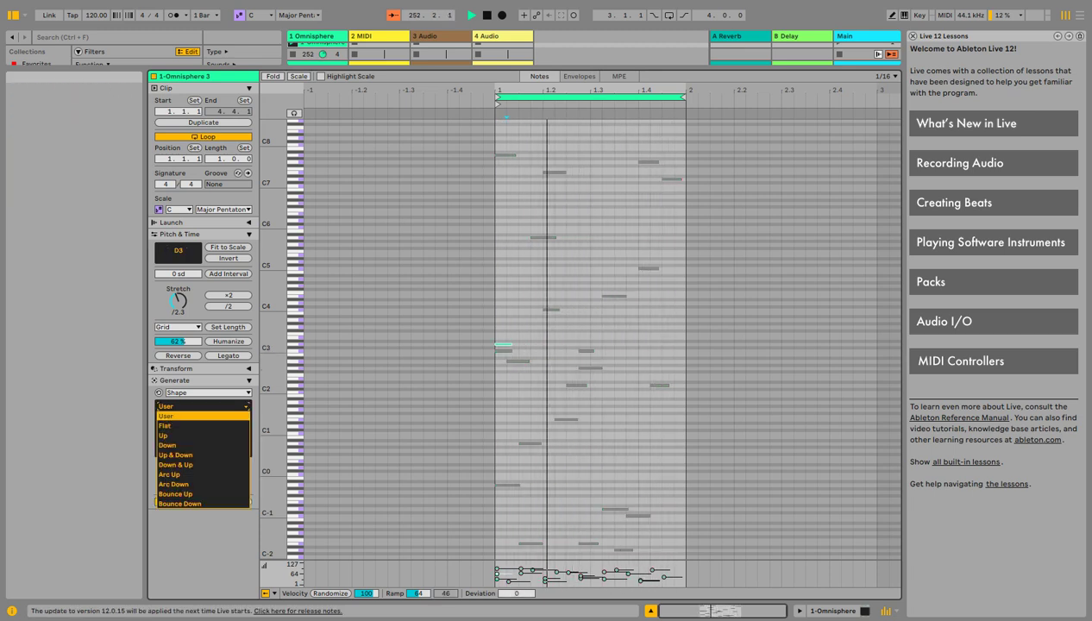
left_click(216, 484)
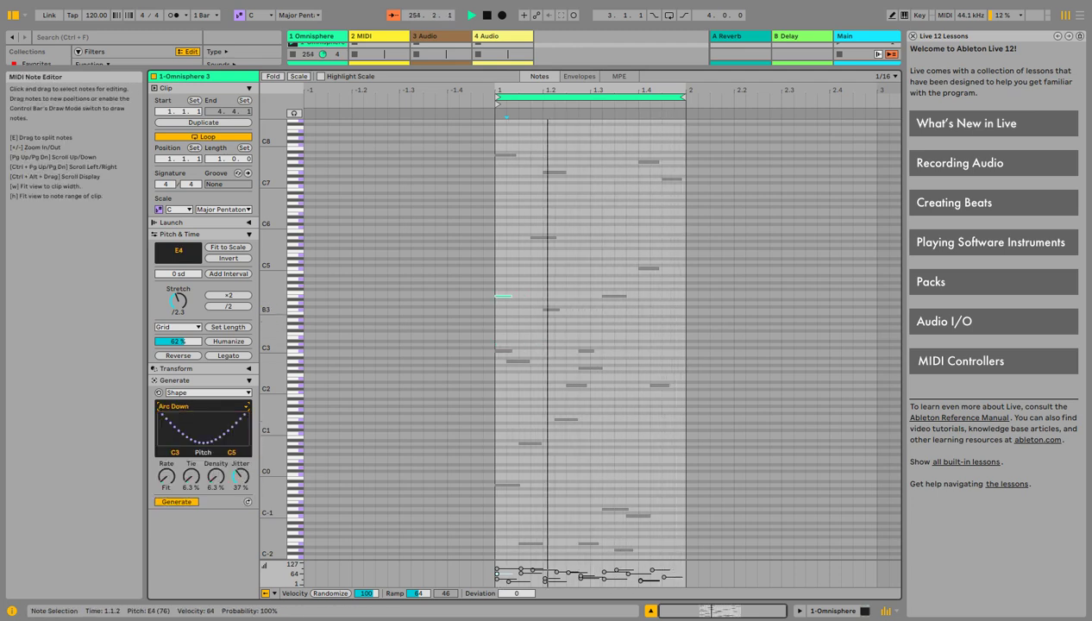
- Redraw most of the Arc Down curve as a steadily rising User shape and set the Humanize amount to 10 %
key("ctrl+a")
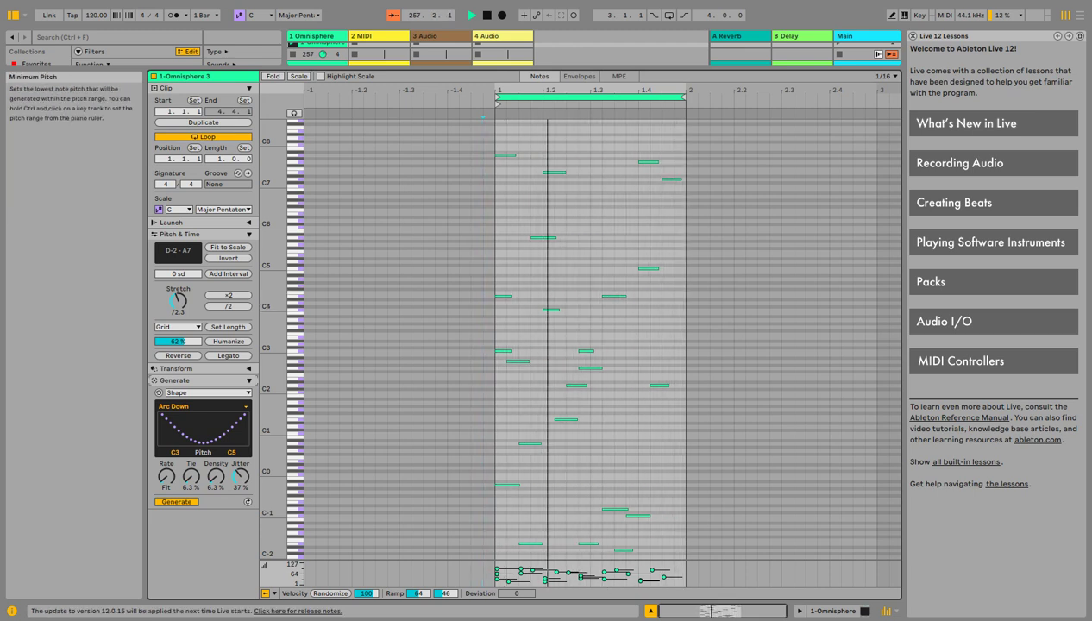
left_click_drag(170, 435, 245, 416)
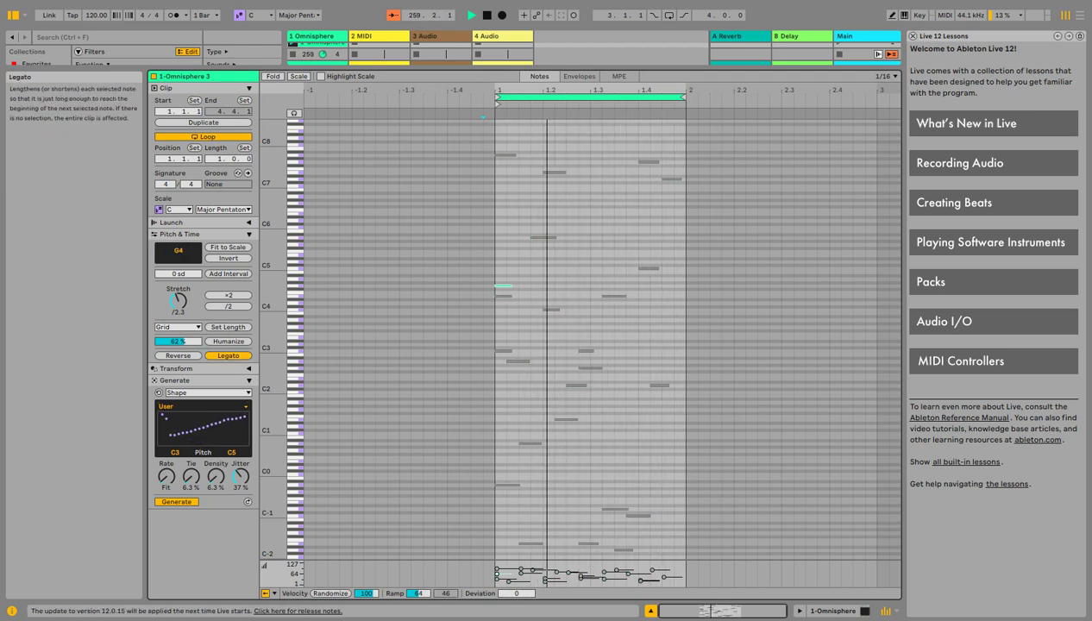
left_click_drag(178, 342, 178, 336)
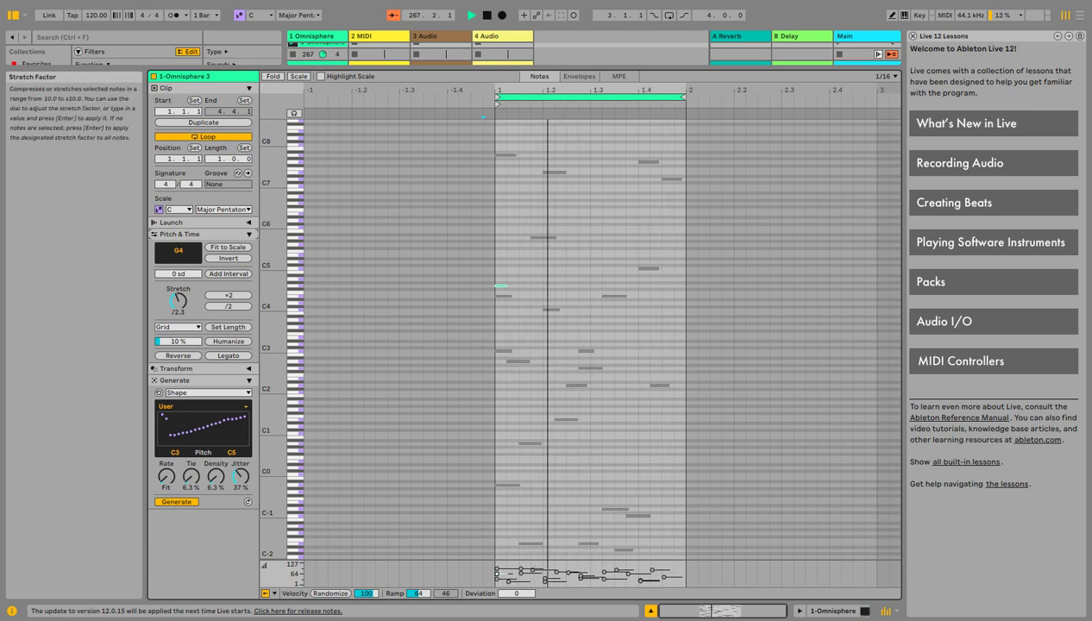
- Collapse the Pitch and Time utilities and try a high Jitter amount before lowering the Shape generator's Jitter to 4.0 %
left_click(255, 234)
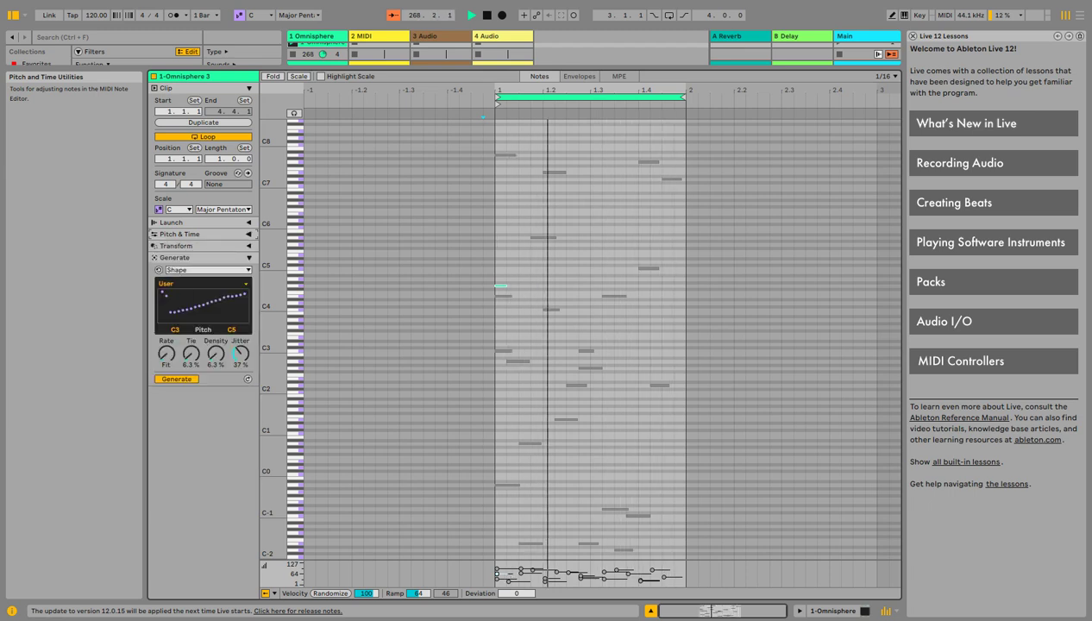
left_click_drag(241, 353, 241, 345)
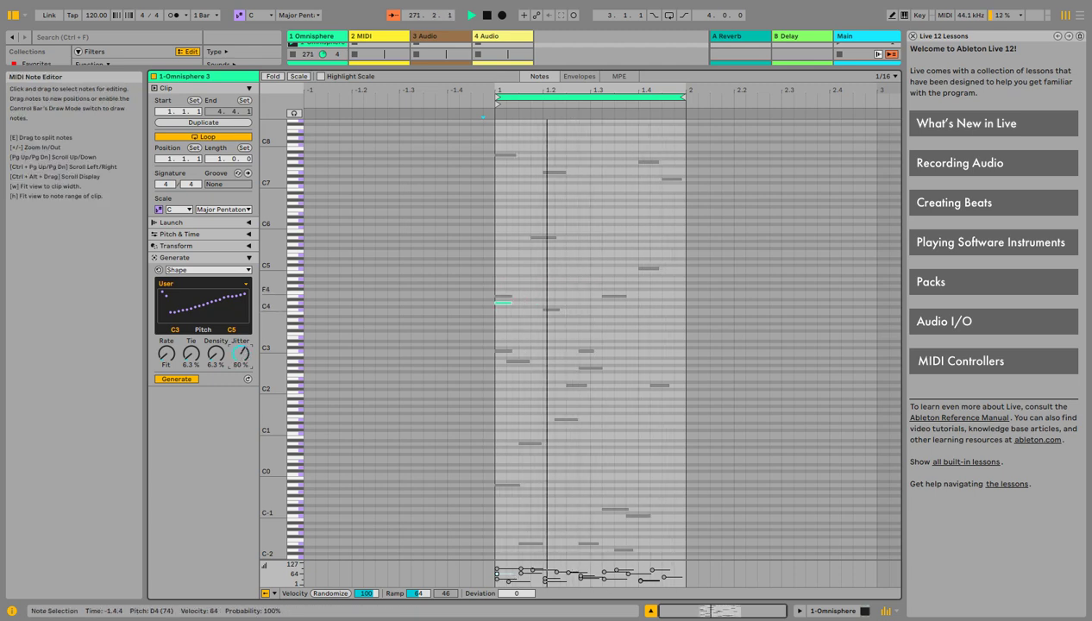
left_click(519, 319)
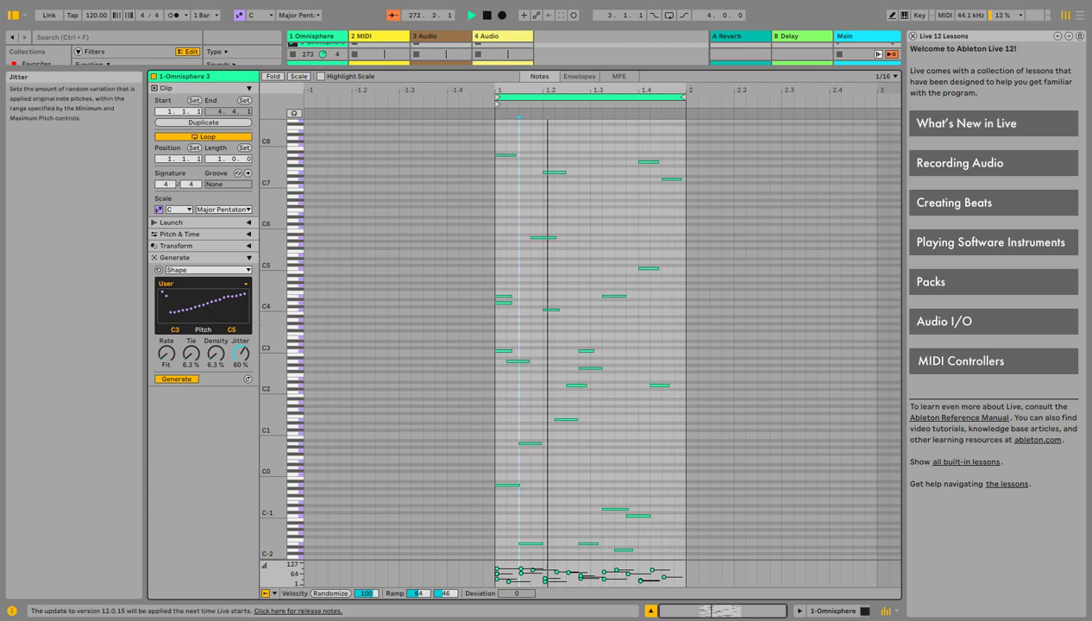
left_click_drag(240, 354, 241, 401)
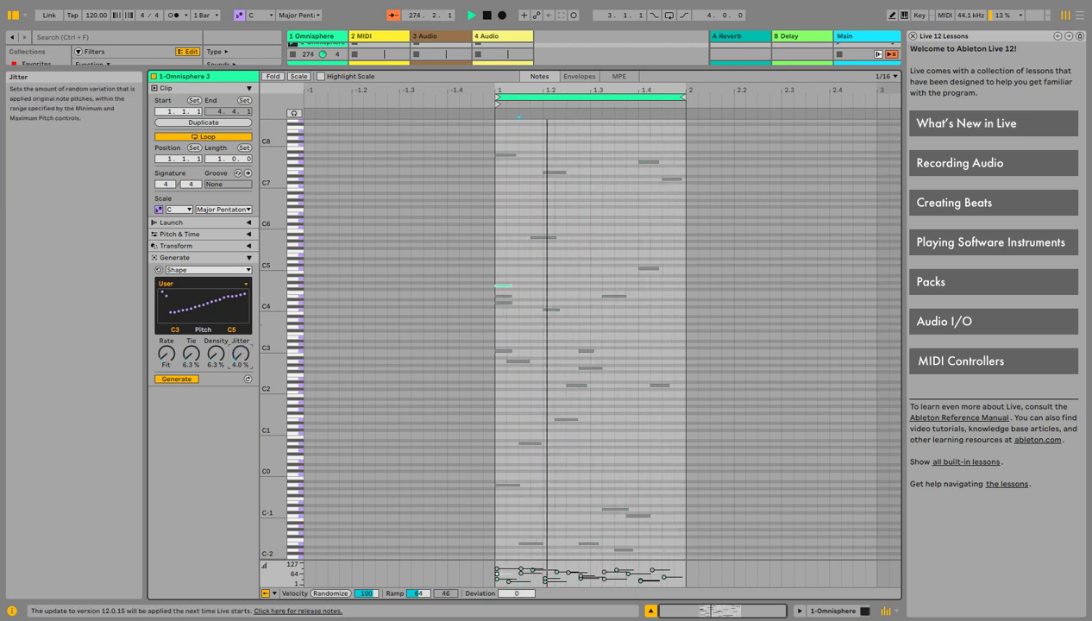